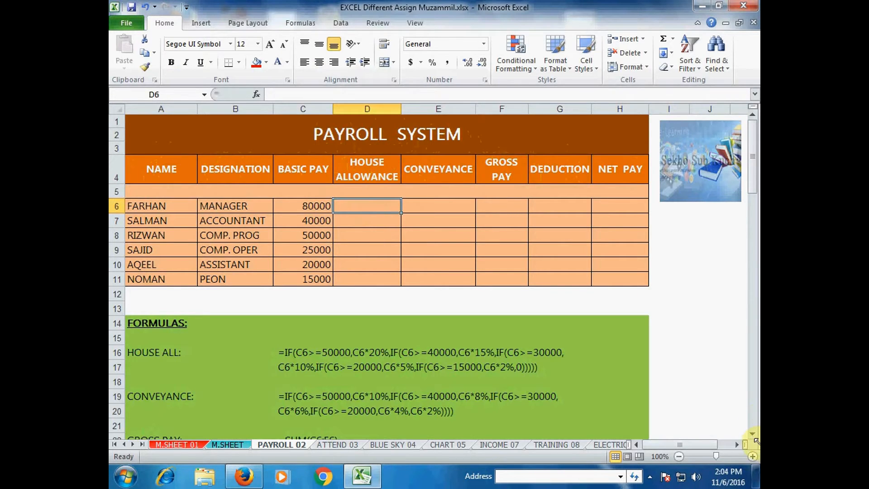
Step: Examine the basic pay thresholds and matching percentages in the House Allowance table below the formulas
click(752, 456)
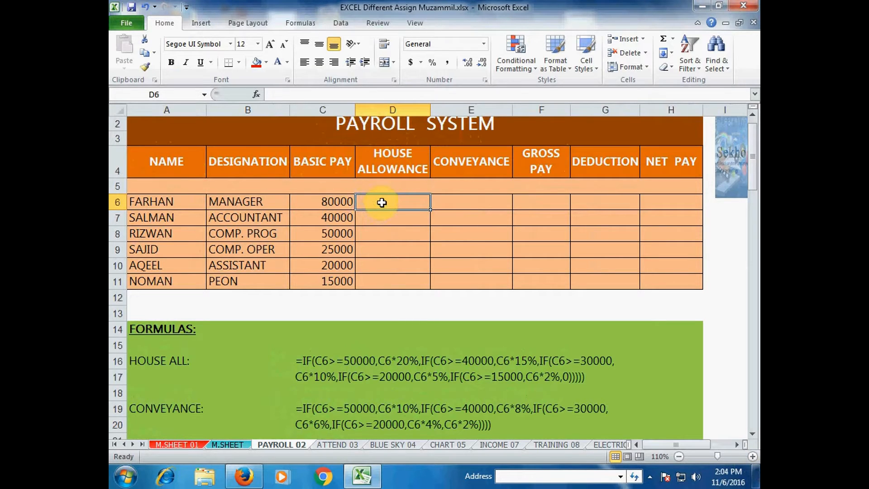
scroll(382, 202, down, 3)
scroll(382, 201, down, 3)
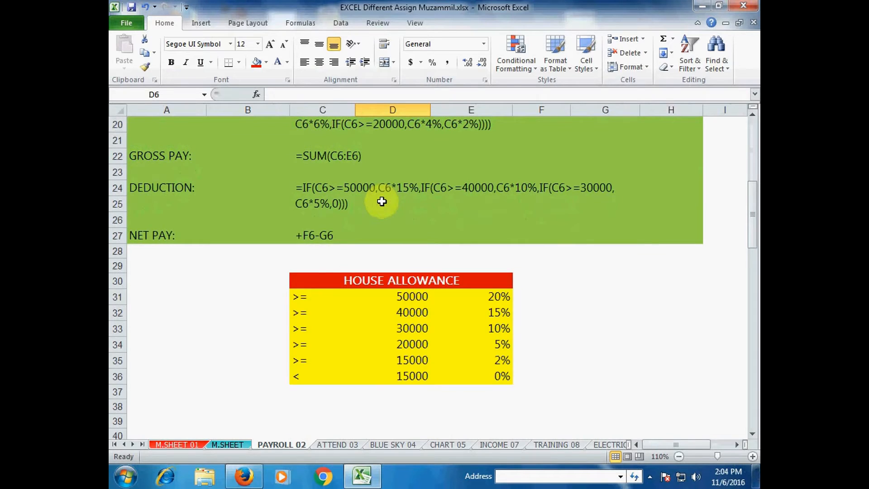
click(319, 302)
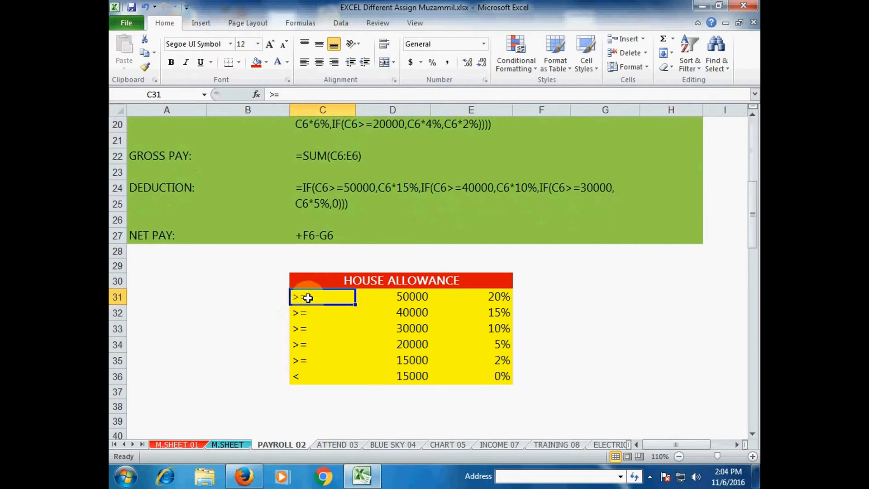
click(400, 294)
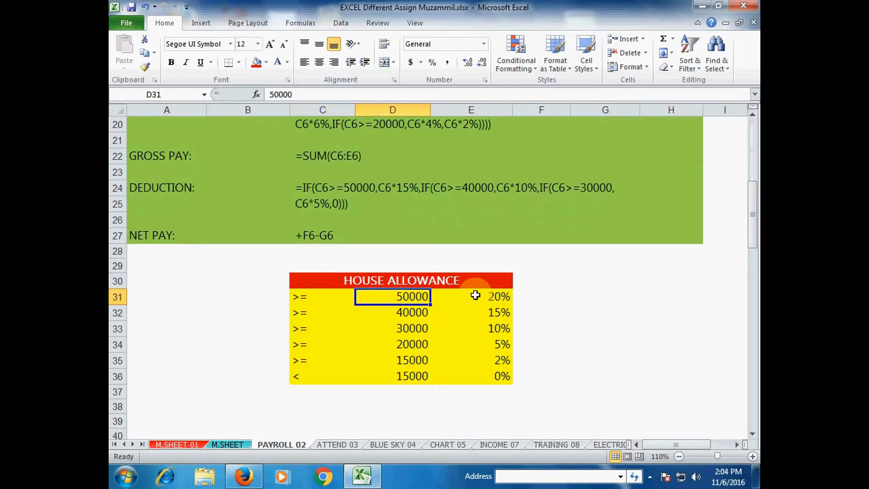
click(500, 293)
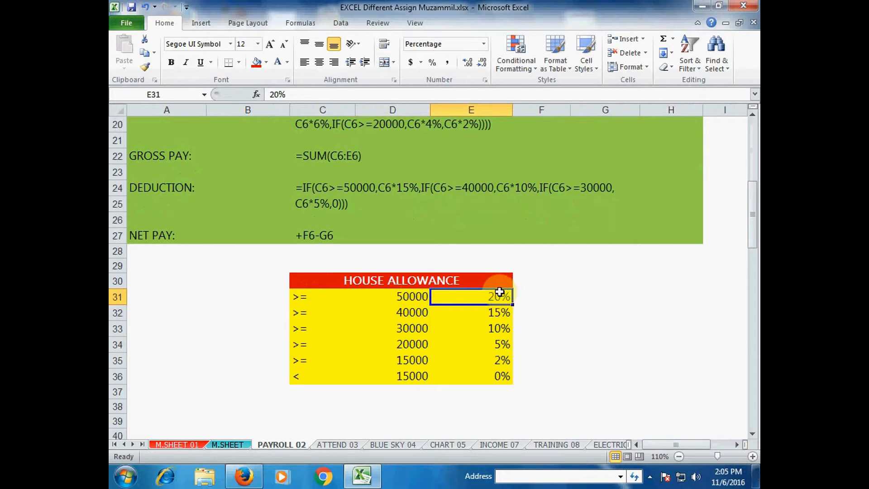
click(321, 314)
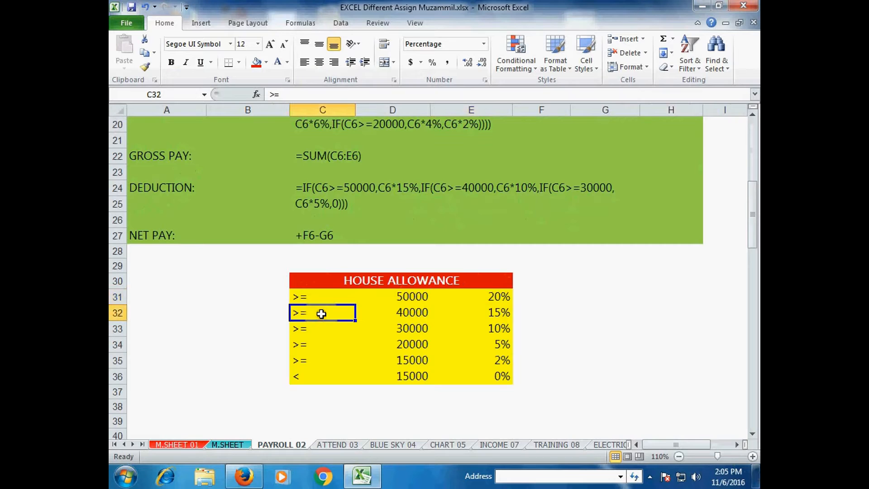
click(408, 312)
click(500, 315)
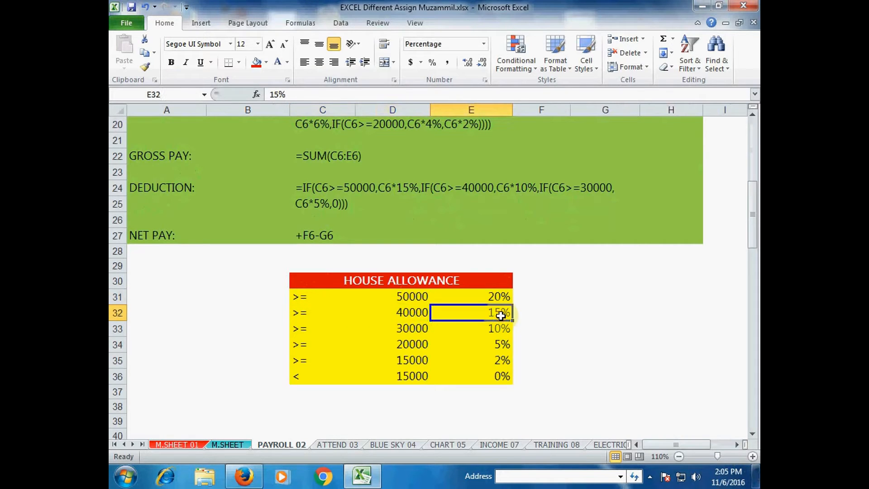
click(413, 330)
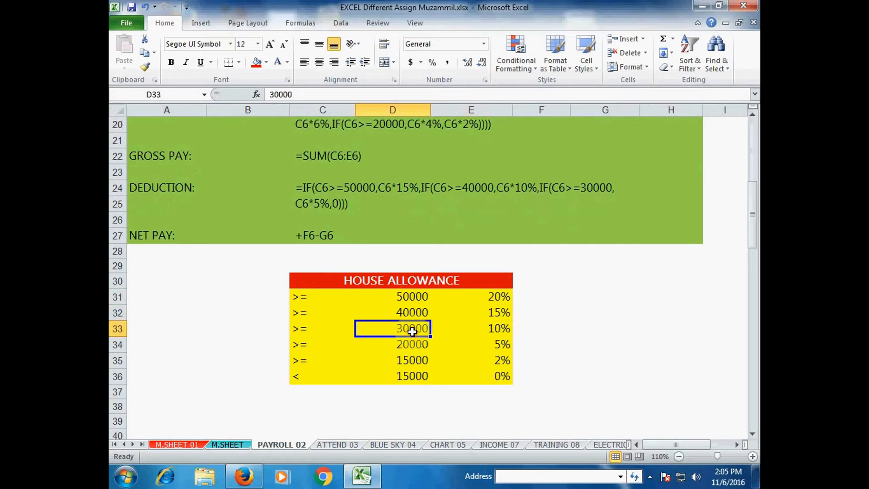
click(480, 329)
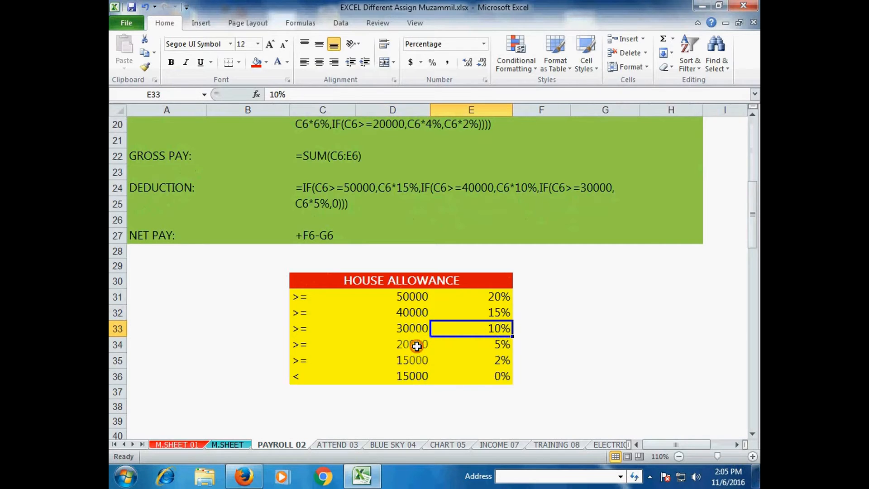
click(416, 346)
click(492, 344)
click(419, 361)
click(492, 359)
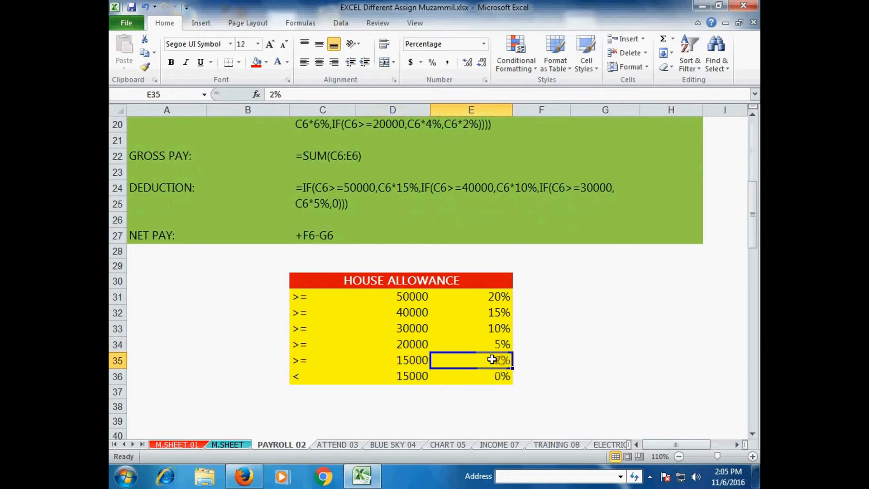
click(337, 379)
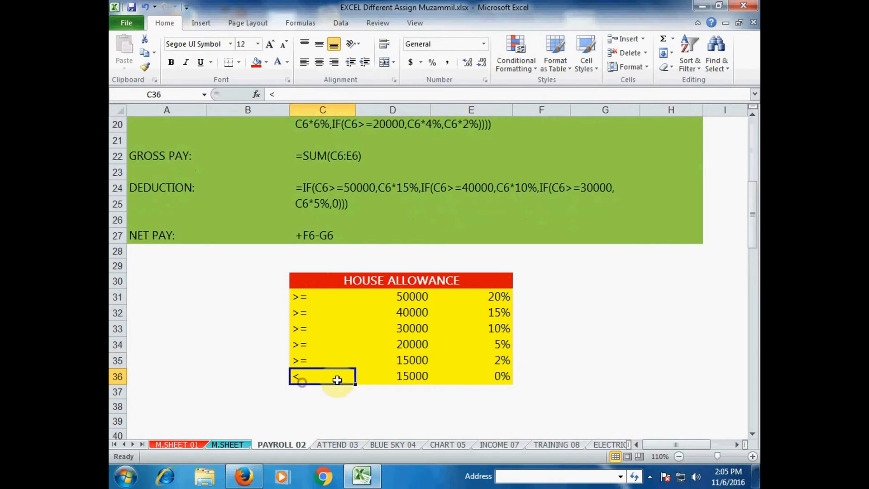
click(417, 378)
click(489, 377)
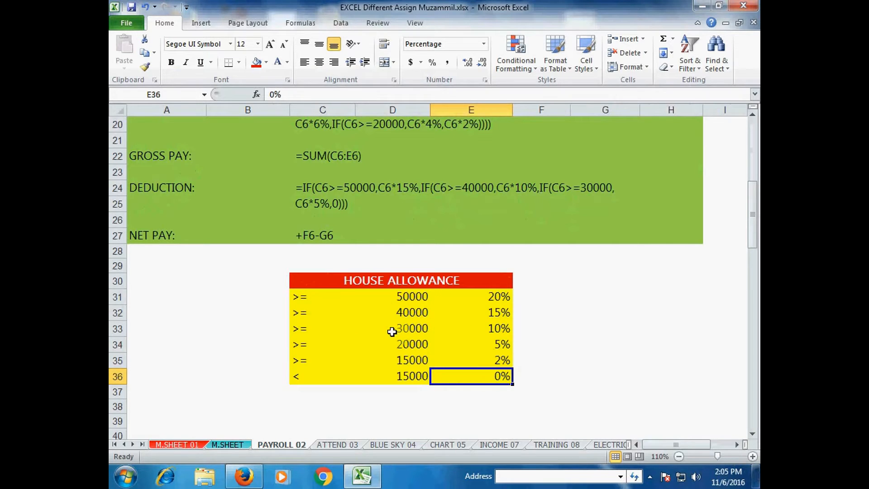
click(383, 314)
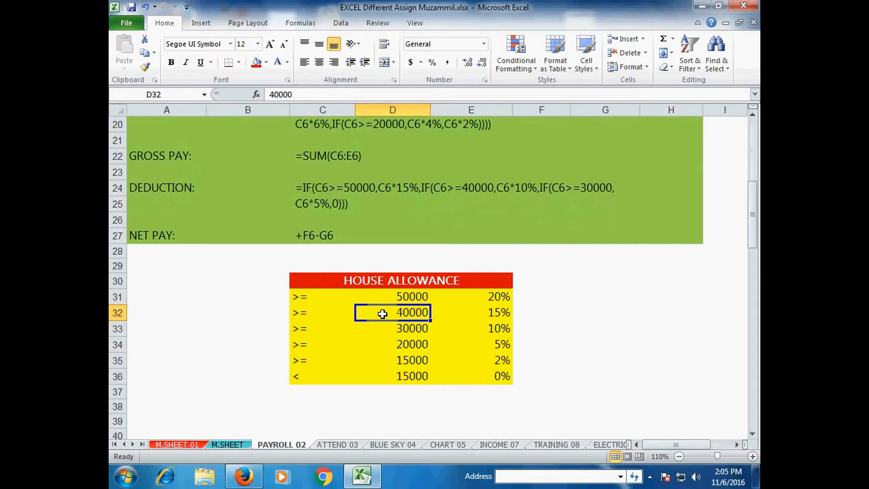
Step: Begin the first employee's house allowance formula in D6 with =IF(C6>=50000,C6*20%
scroll(382, 313, up, 6)
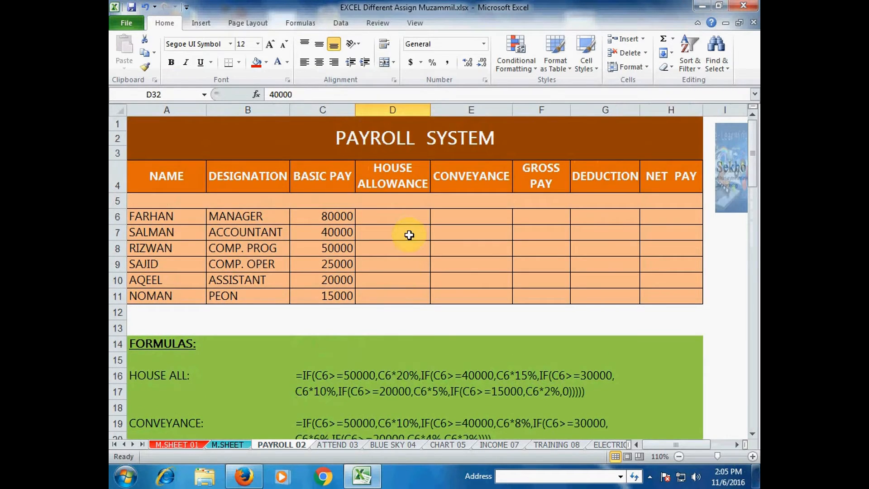
double_click(402, 221)
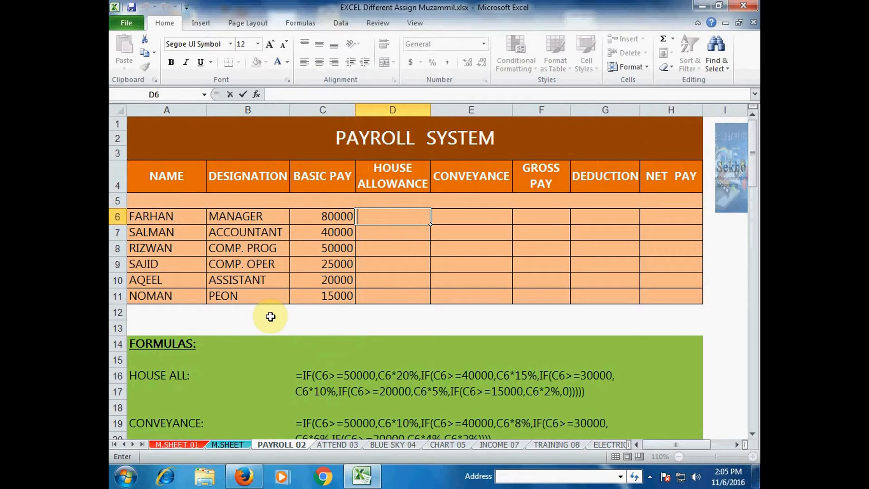
text(=)
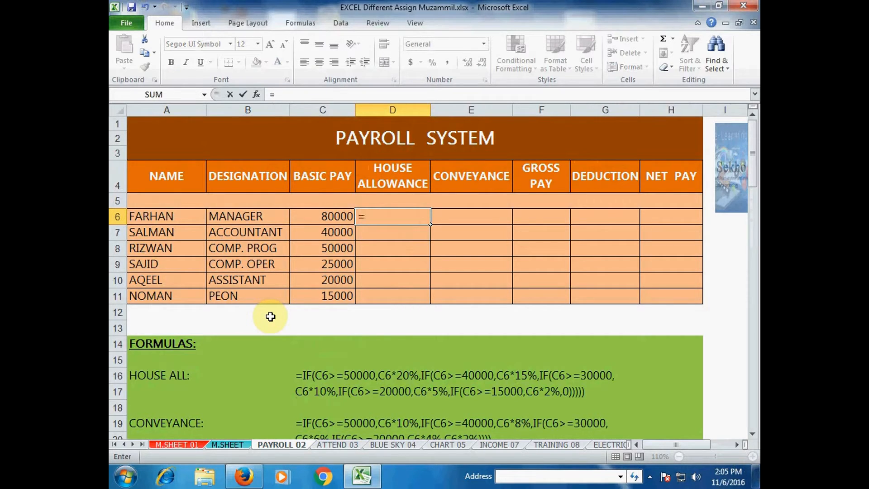
text(IF)
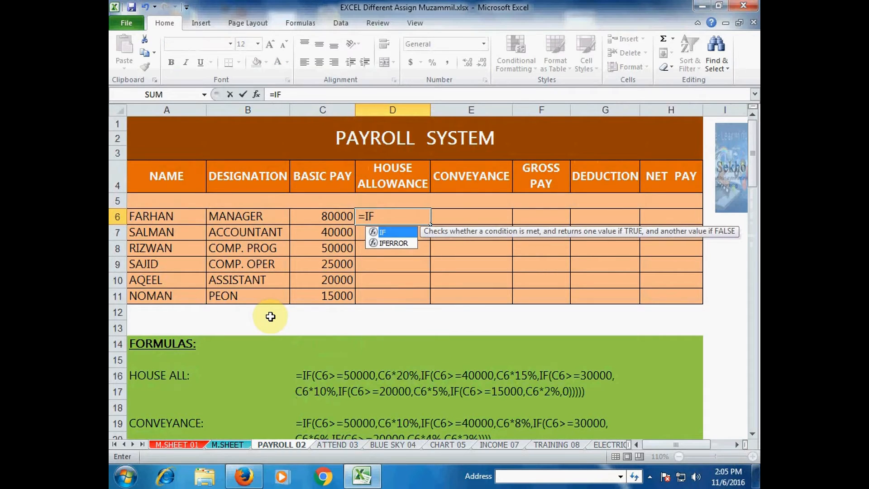
text(()
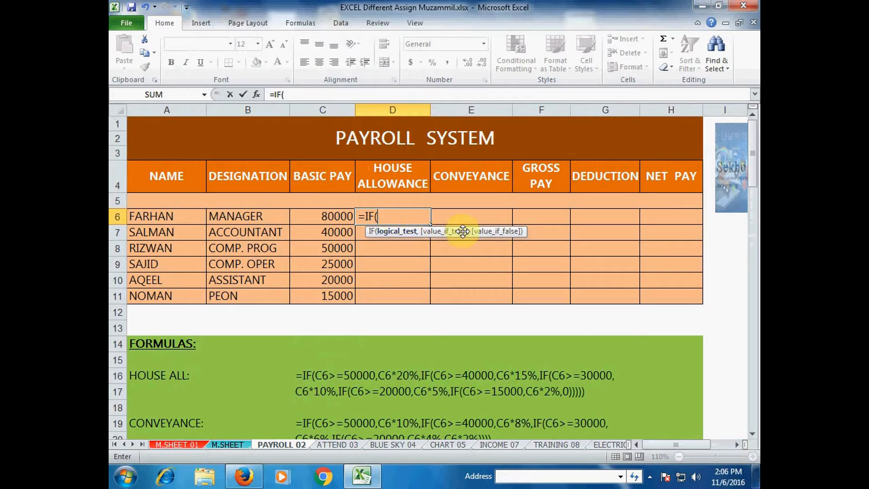
click(338, 216)
text(>=)
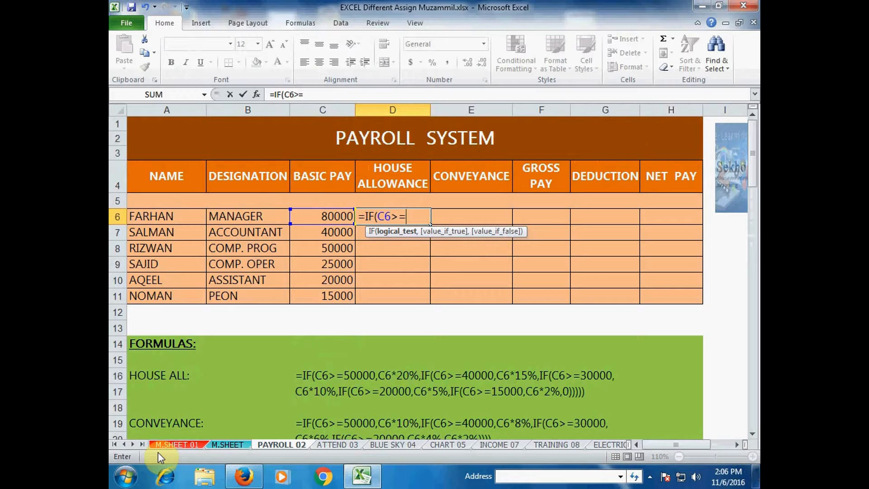
text(50000,)
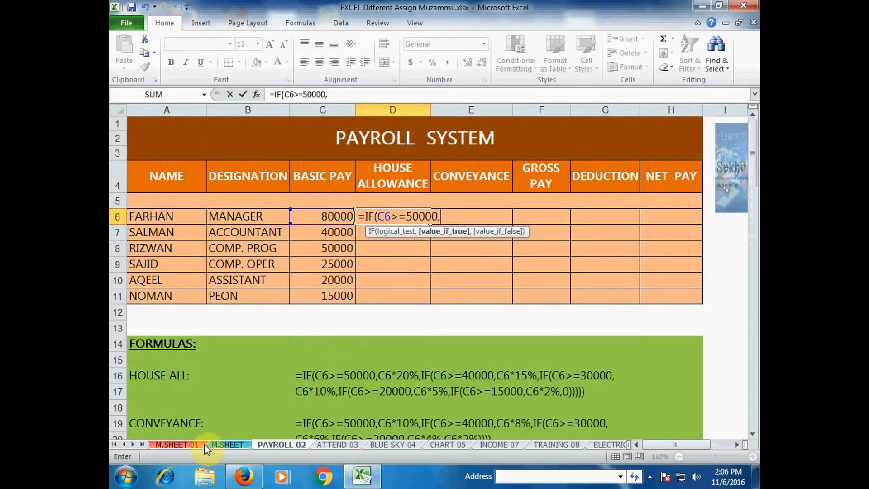
text(C)
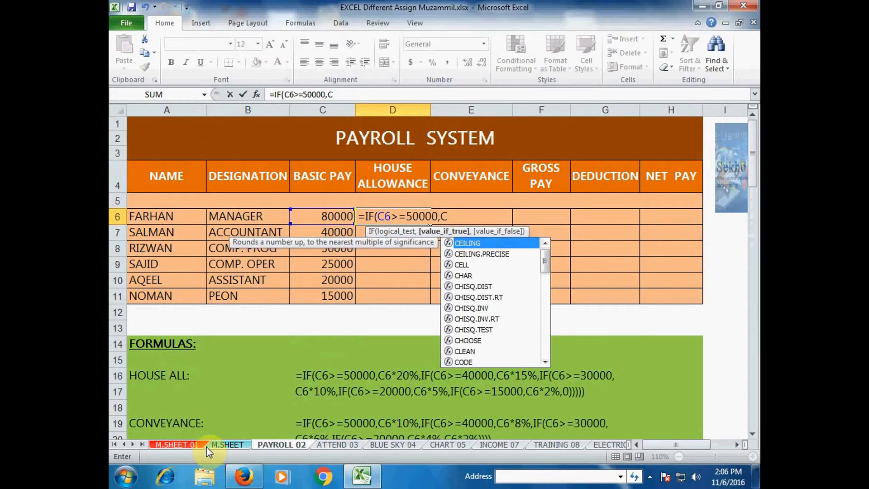
text(6>)
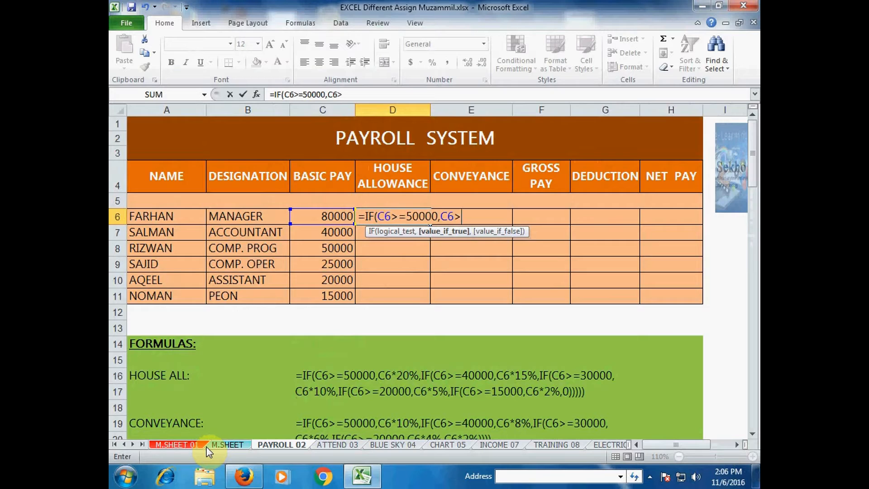
key(BackSpace)
text(*20%)
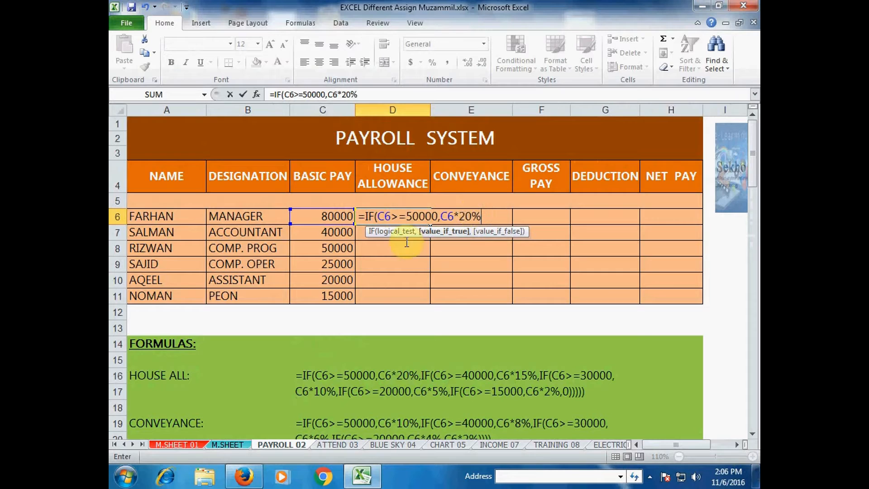
Step: Extend the D6 formula with a nested condition for the second pay tier: ,IF(C6>=40000,C6*15%
text(,)
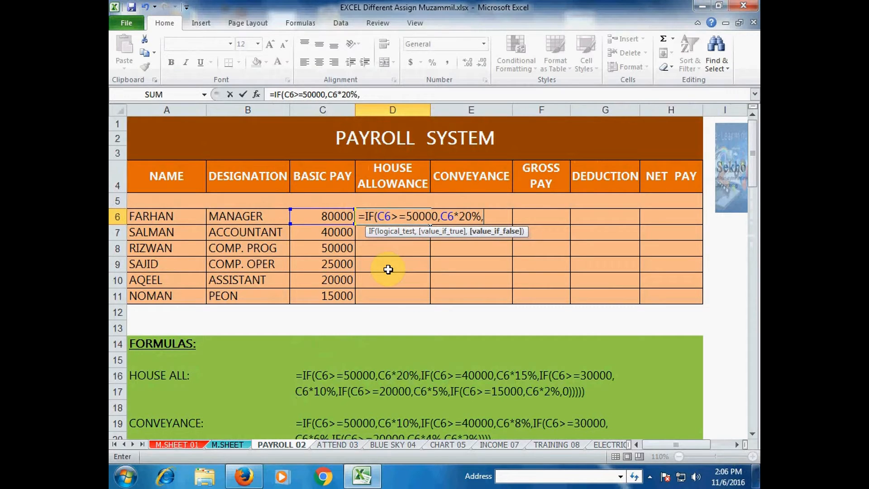
text(IF)
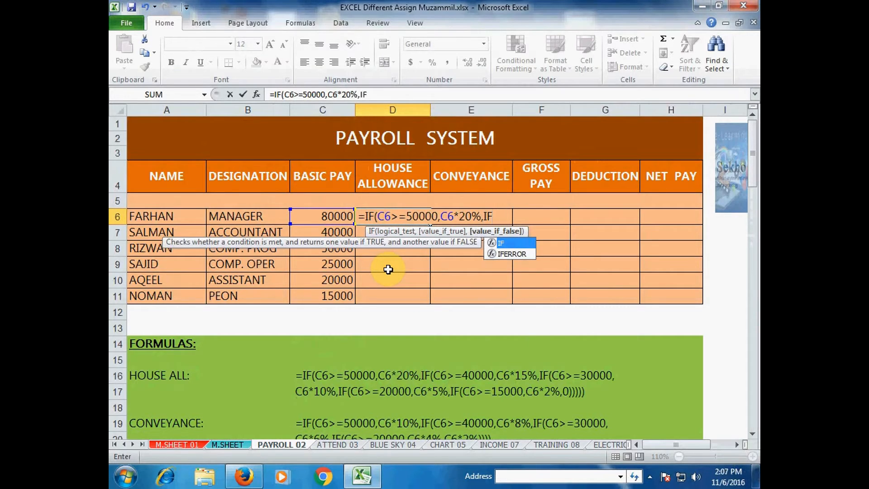
text(()
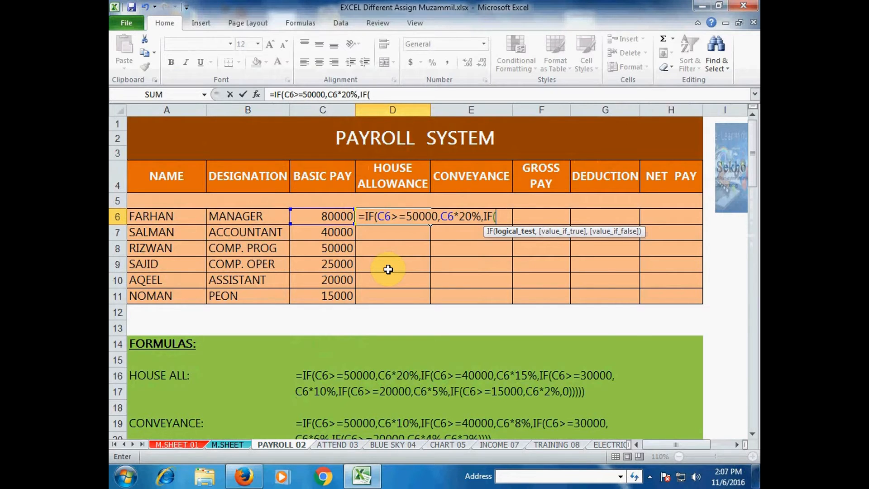
text(C6>=40000)
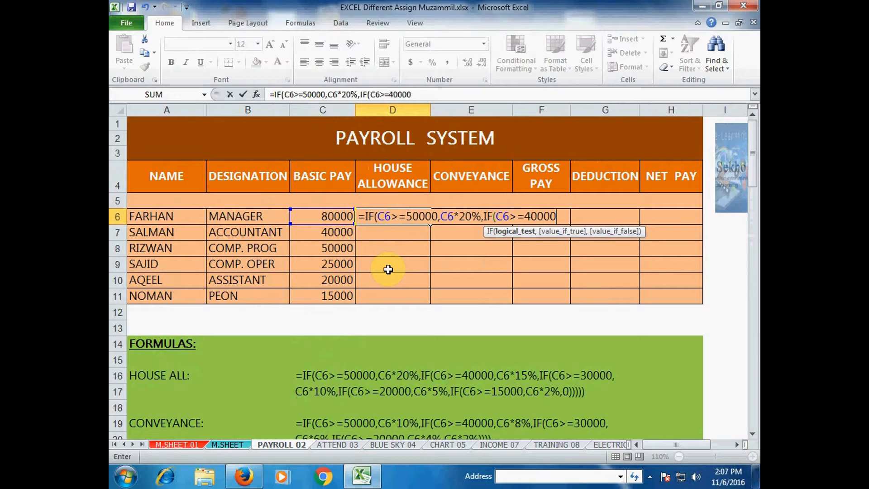
text(,)
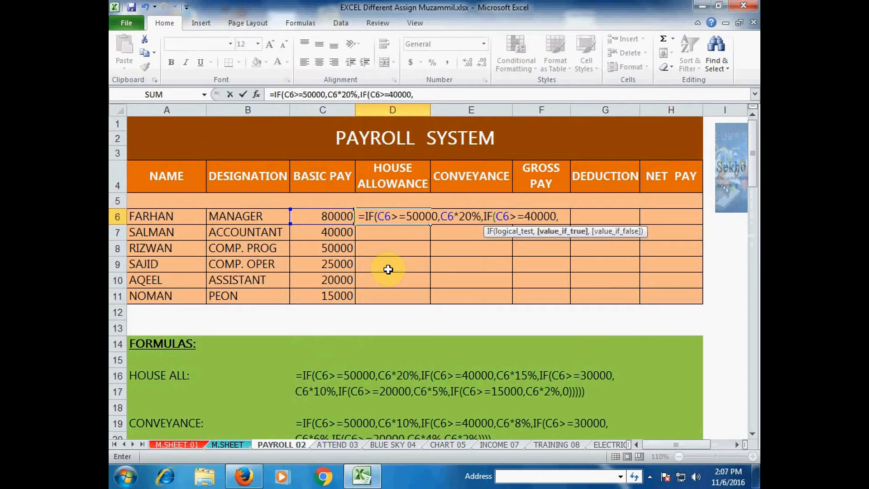
text(C6*15%)
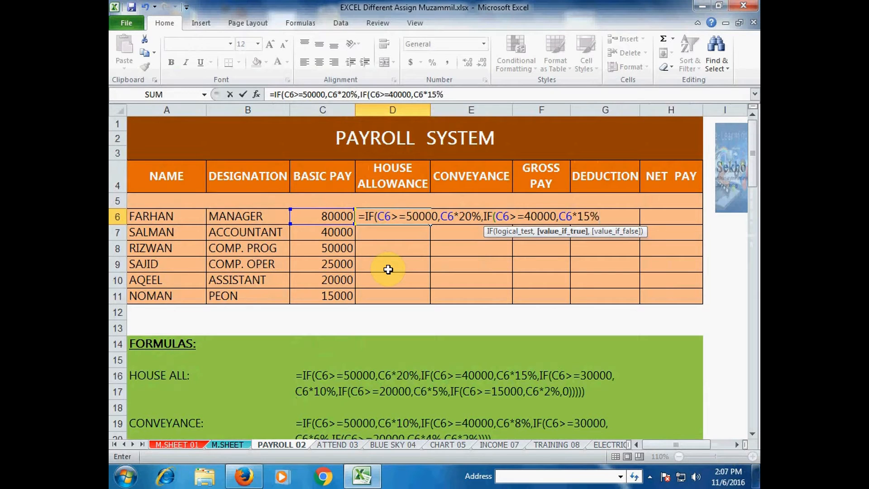
Step: Extend the D6 formula with a nested condition for the third pay tier: ,IF(C6>=30000,C6*10%,
text(,)
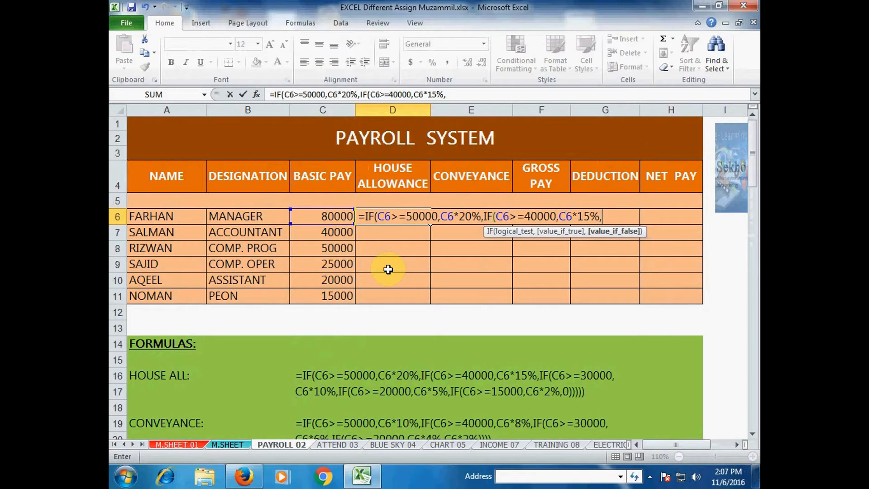
text(IF()
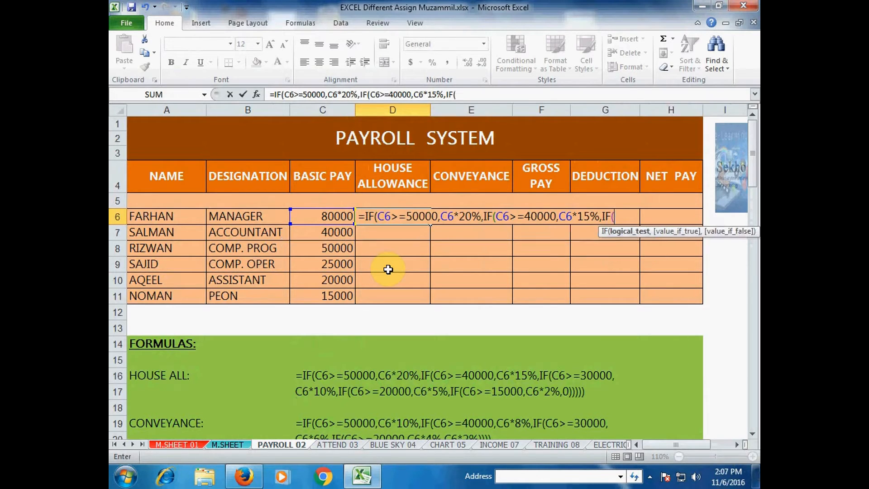
text(C)
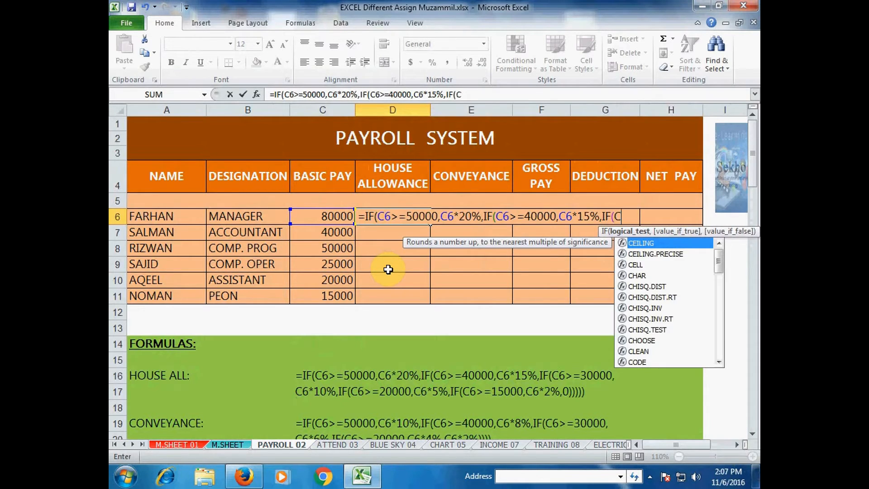
text(6>=)
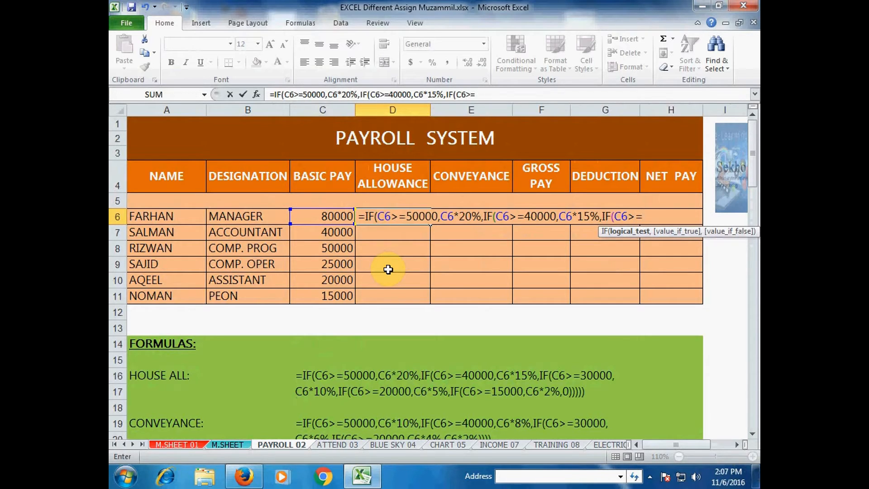
text(30000,C)
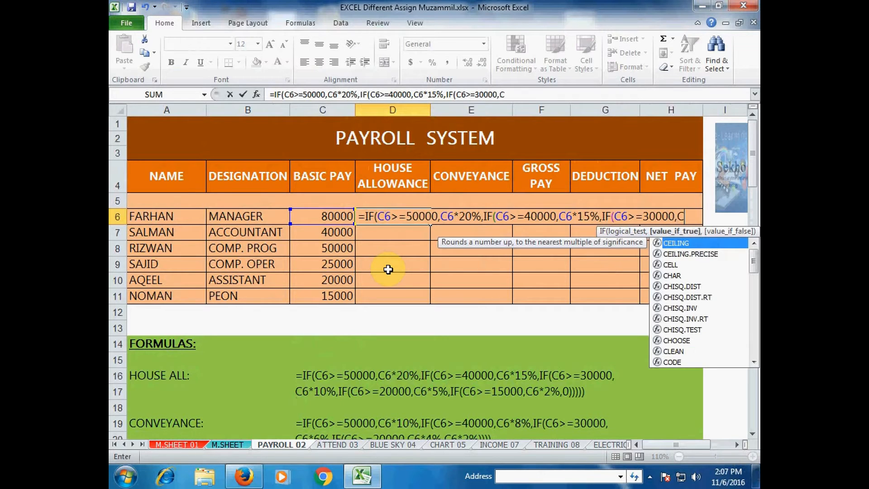
text(6)
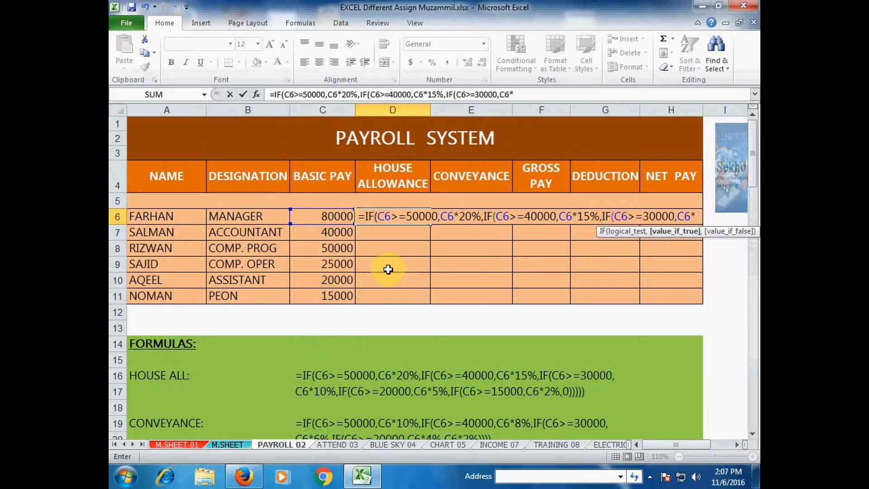
text(*10)
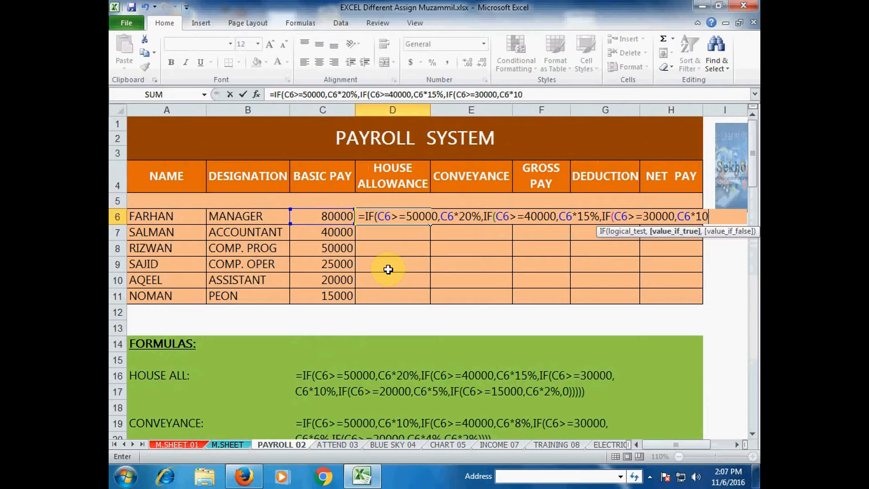
text(%,)
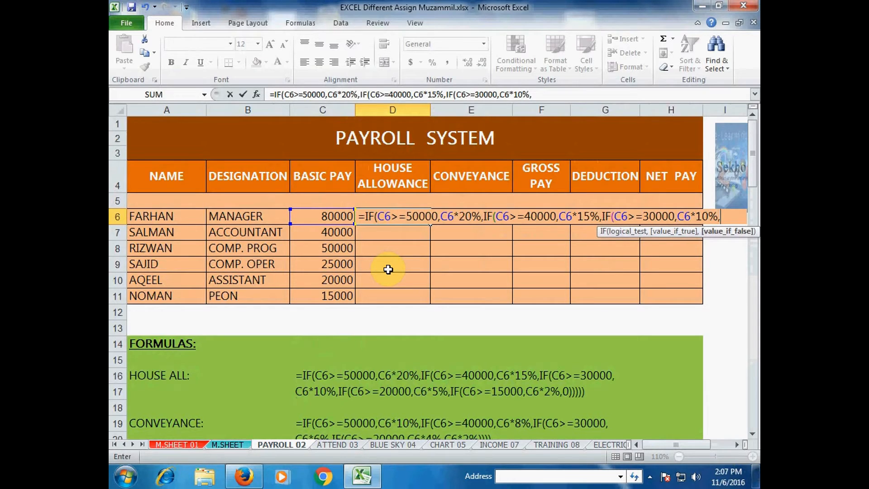
Step: Add the fourth pay tier's condition to the D6 formula: IF(C6>=20000,C6*5%
text(IF)
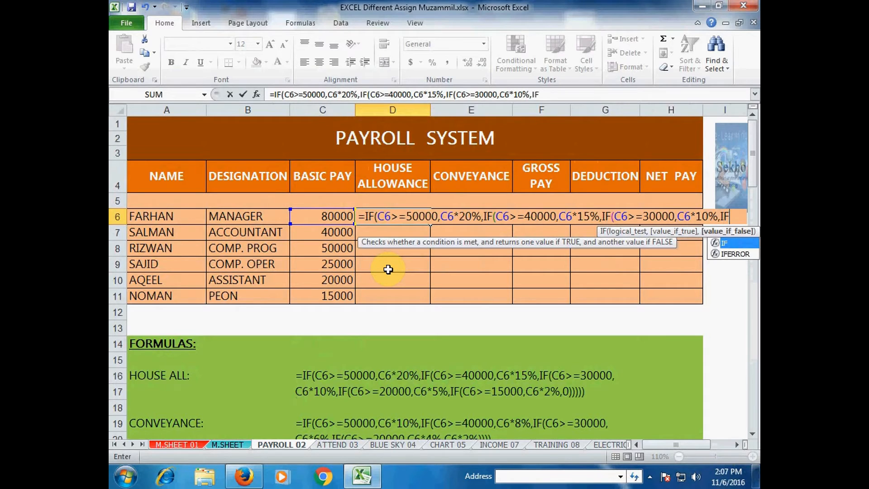
text((C6)
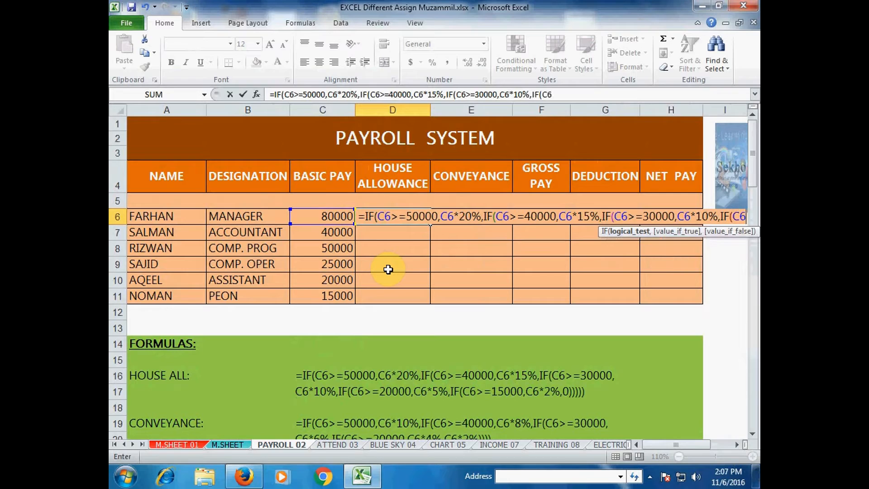
text(>=)
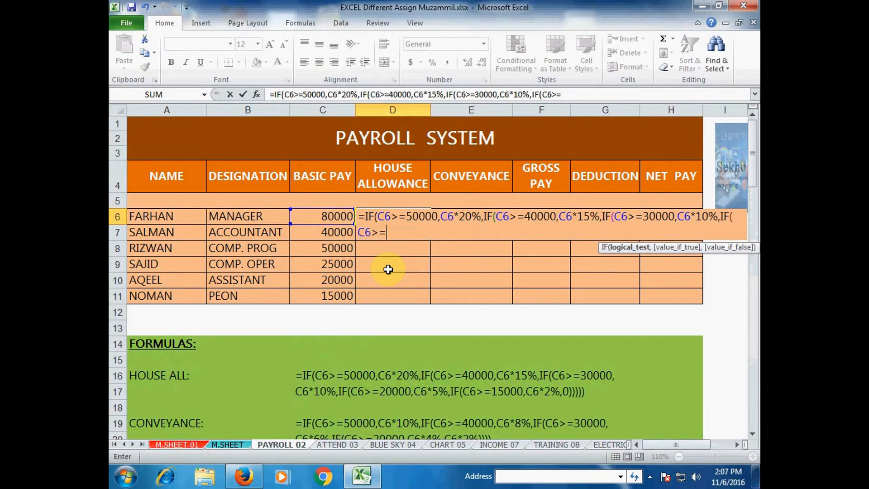
text(20000,C)
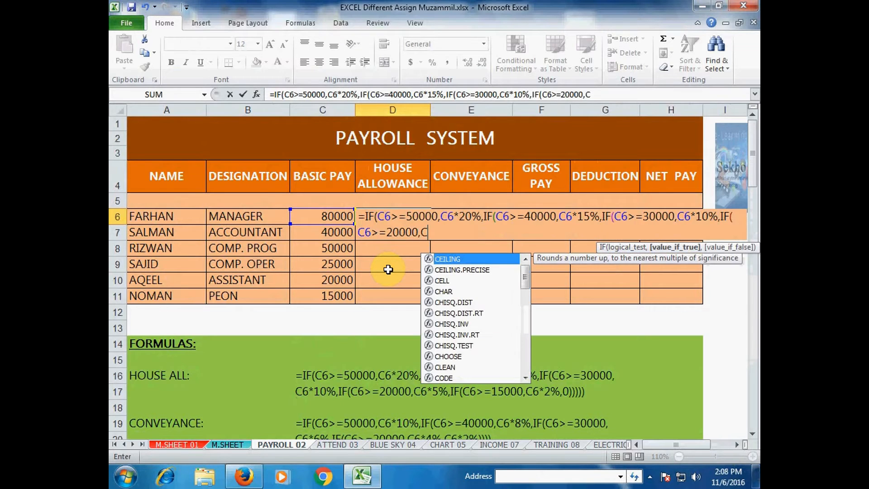
text(6)
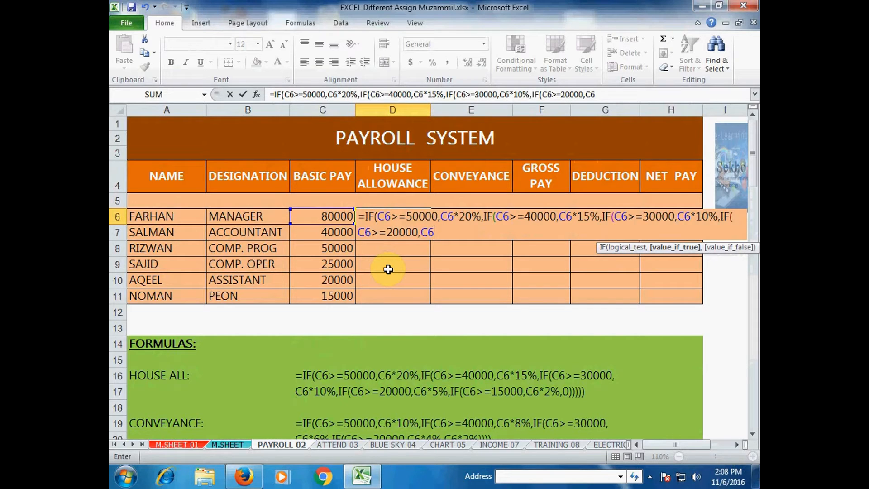
text(*5%)
Step: Finish and enter the D6 formula with the last pay tier and a zero fallback: ,IF(C6>=15000,C6*2%,0)))))
text(,IF)
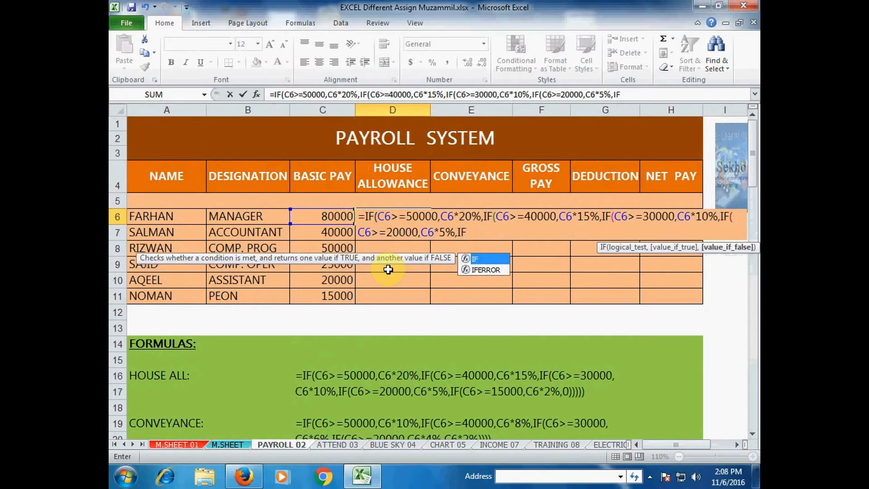
text((C6)
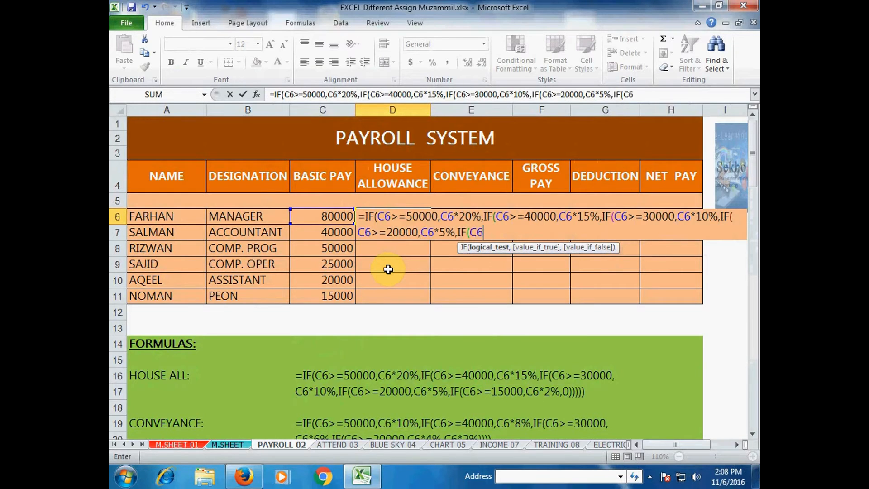
text(>=15000)
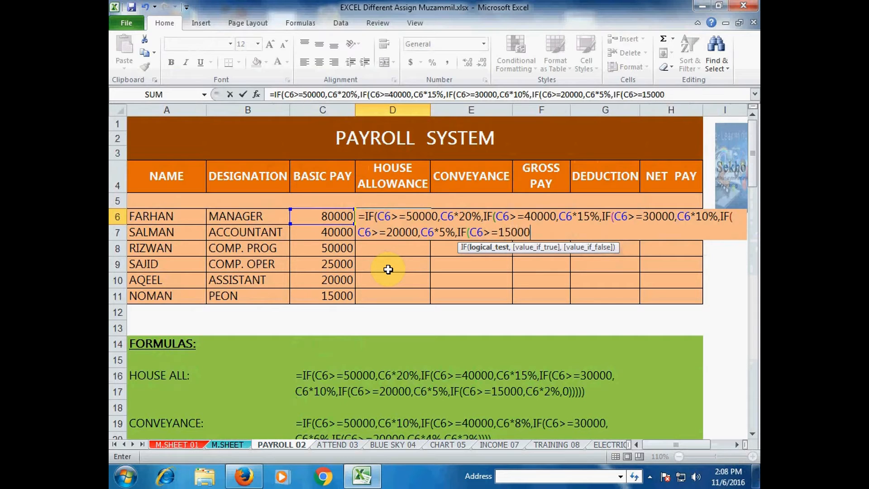
text(,)
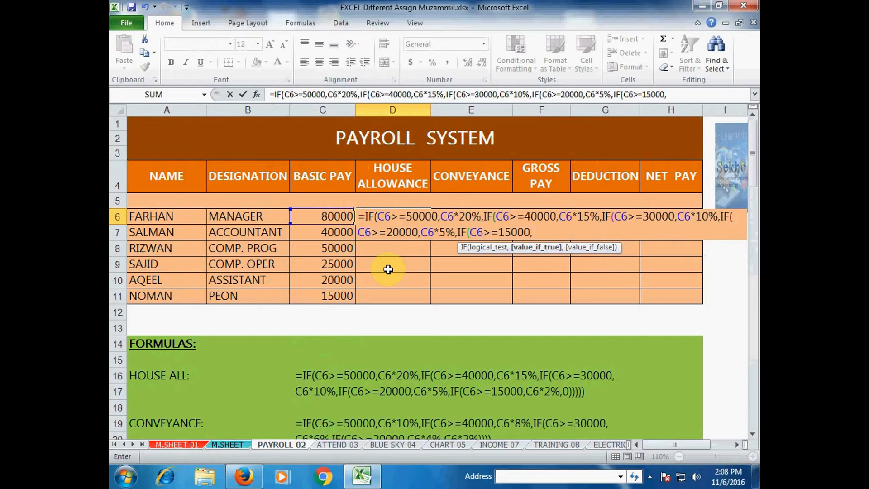
text(C)
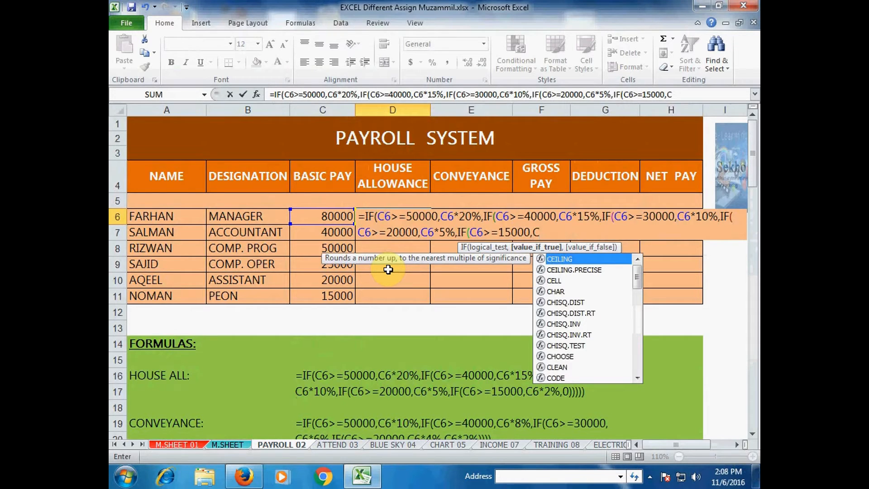
text(6)
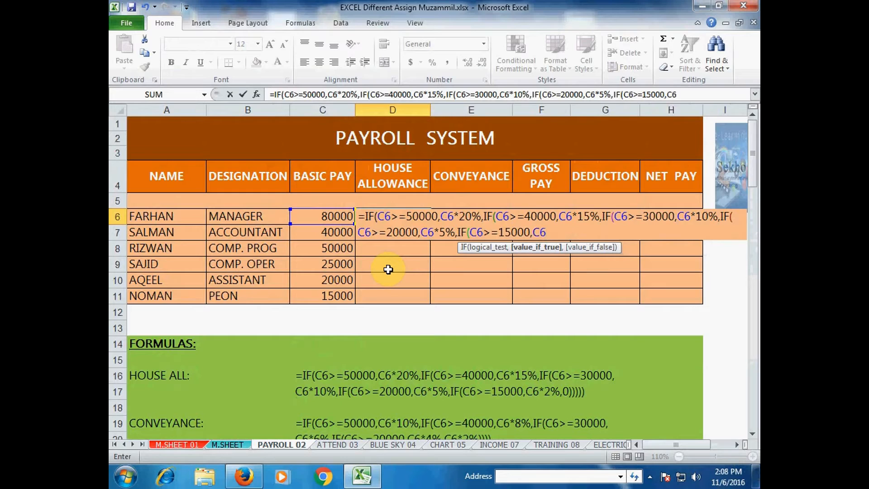
text(*2%,)
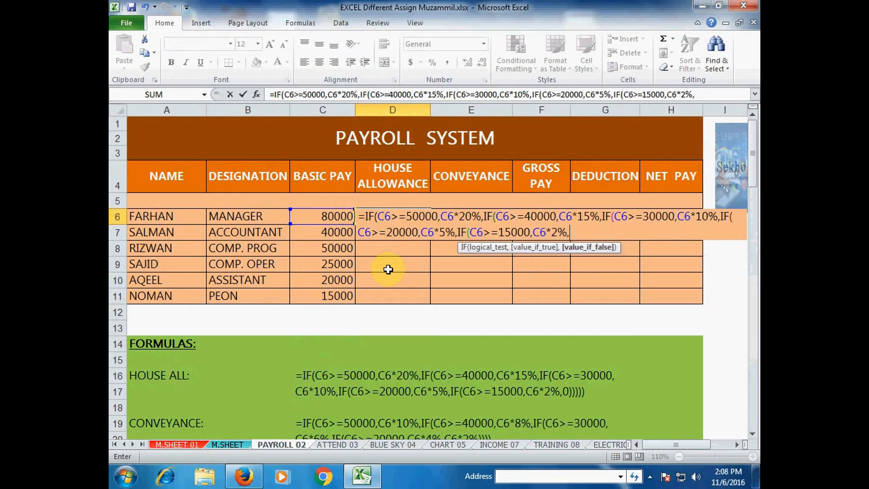
text(0))))))
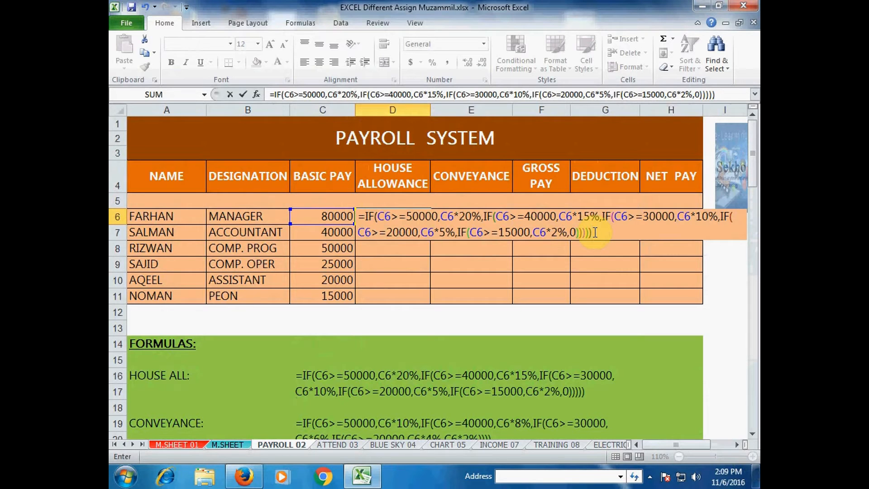
key(Return)
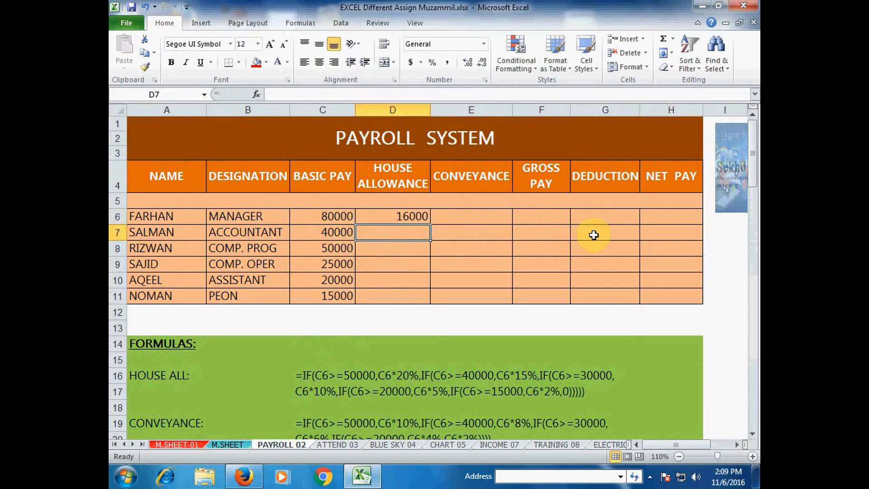
Step: Fill the house allowance formula from D6 down through D11 for the remaining employees
click(410, 214)
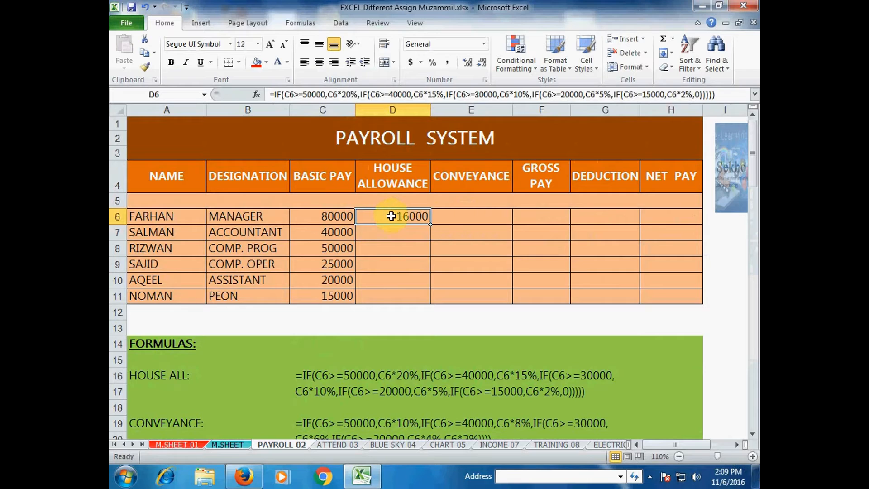
double_click(429, 223)
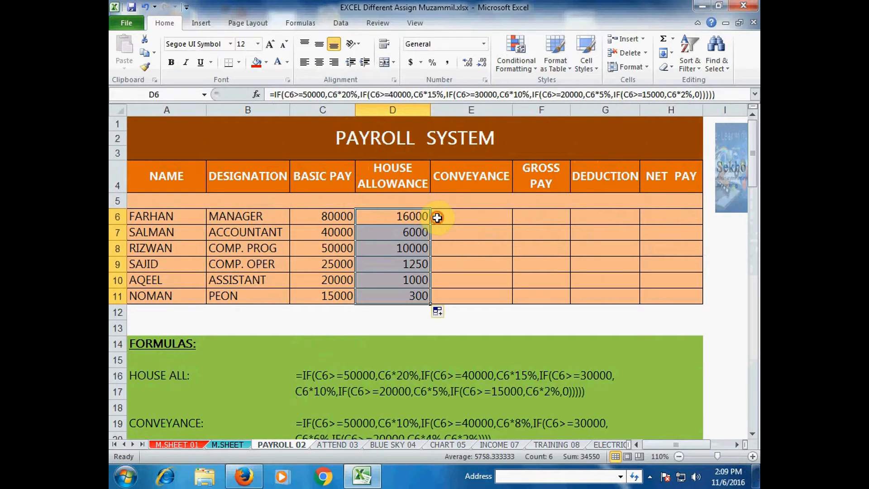
click(437, 217)
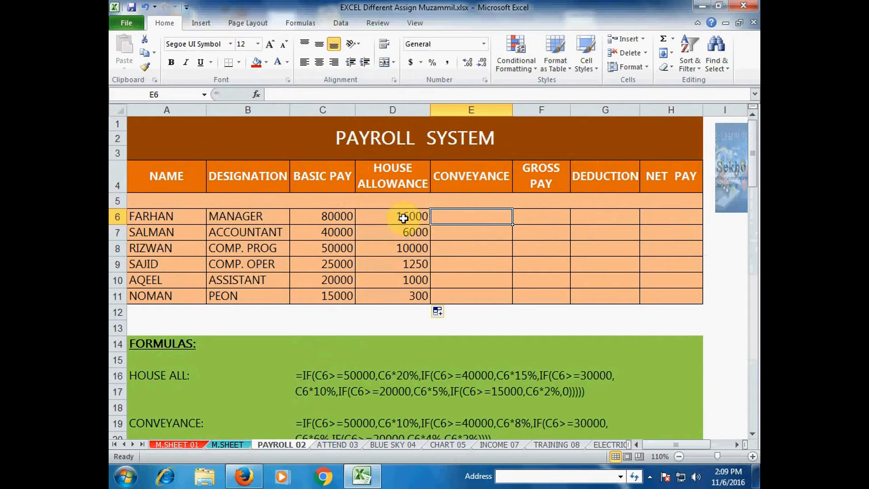
click(413, 217)
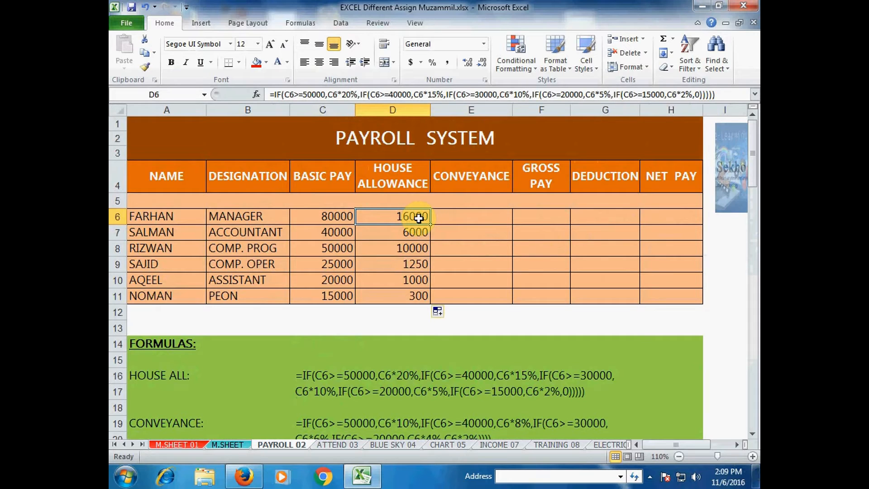
Step: Start the conveyance formula in E6 with the first pay tier: =IF(C6>=50000,C6*10%,
click(445, 217)
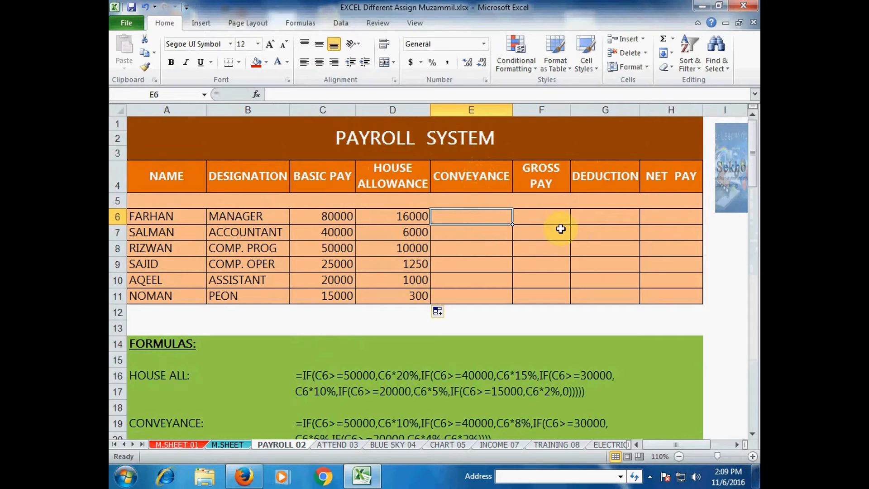
drag(753, 178, 752, 182)
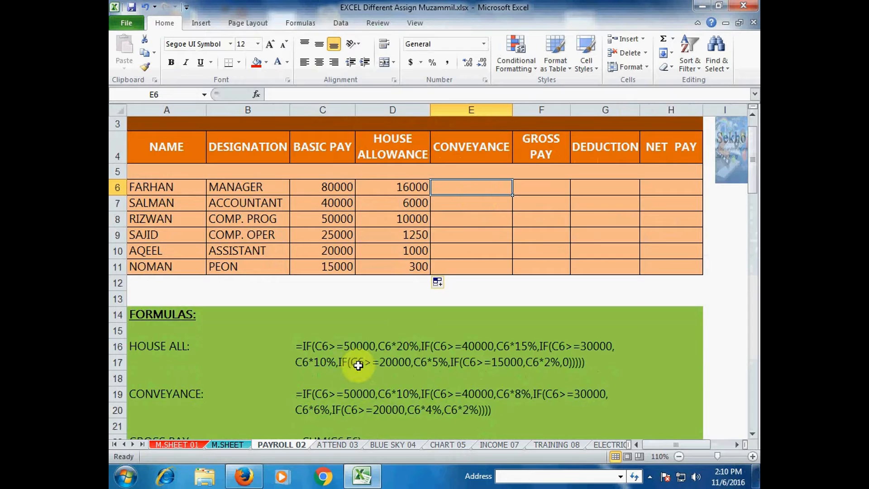
text(=IF)
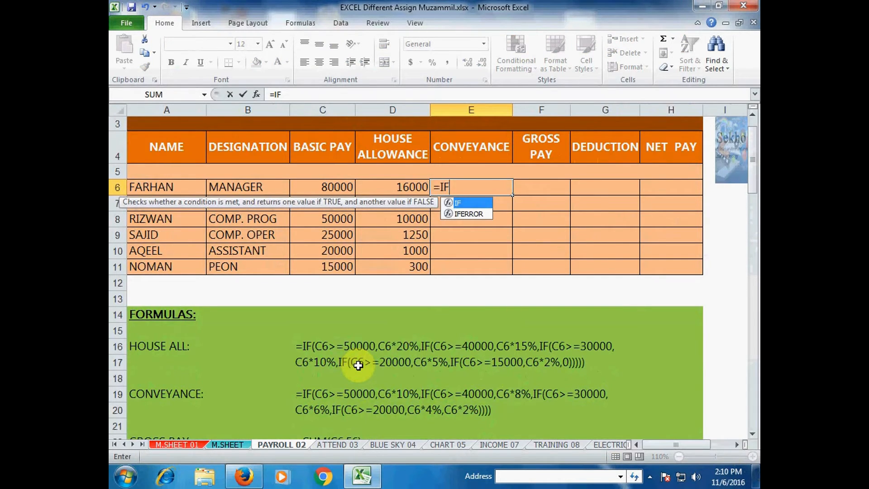
text((C5)
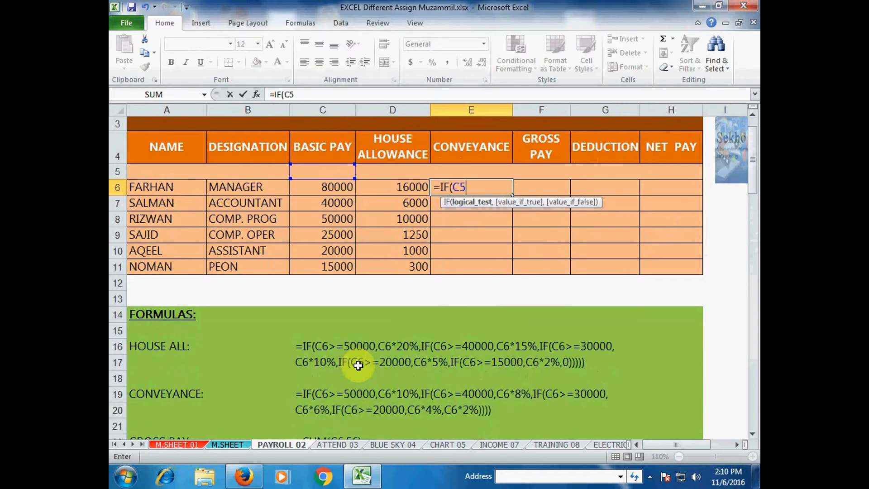
key(BackSpace)
text(6>=50000,)
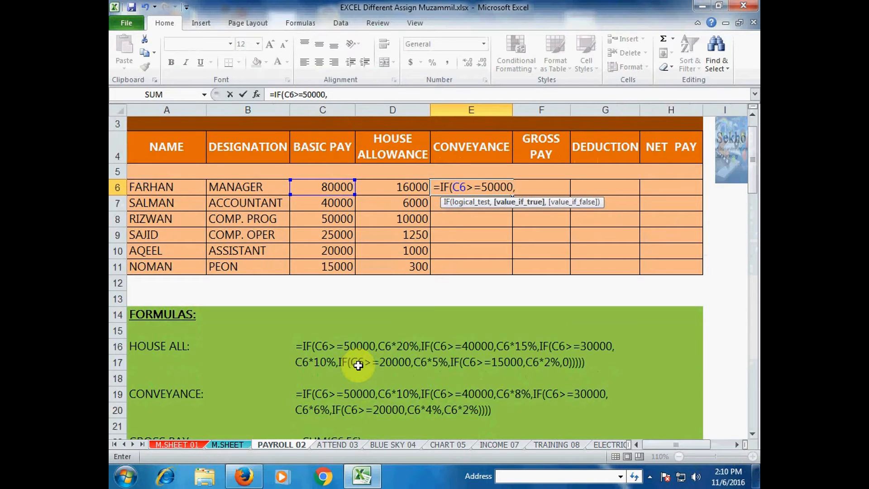
text(C)
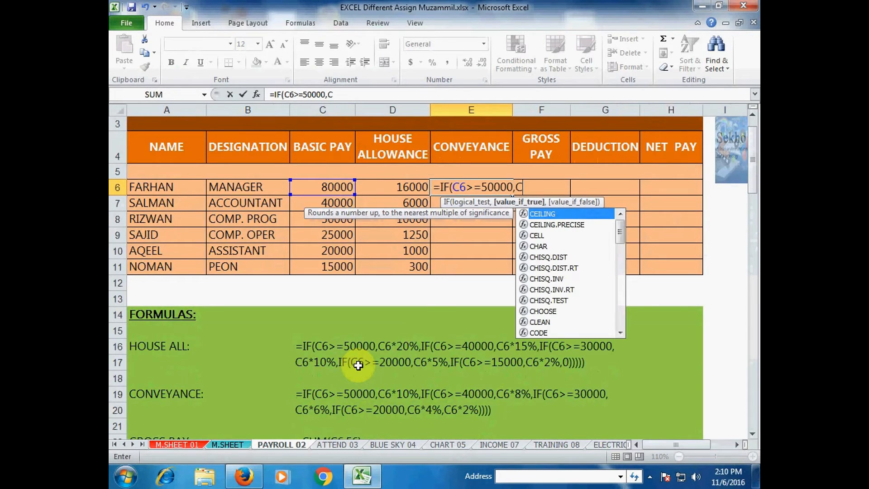
text(^)
key(BackSpace)
text(6*)
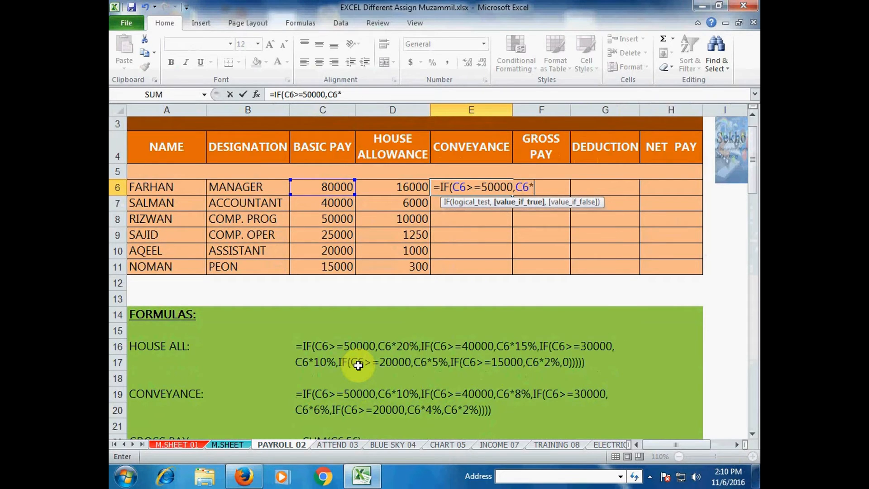
text(10%,)
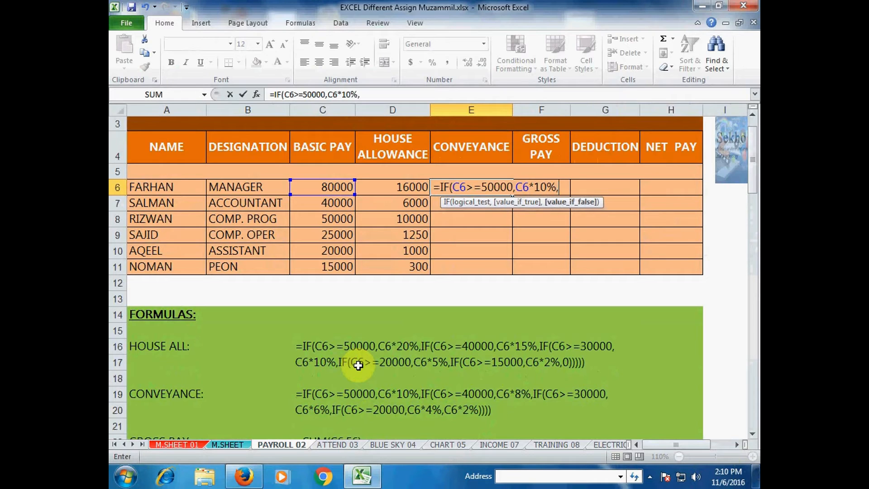
Step: Add the second pay tier's nested condition to the E6 formula: IF(C6>=40000,C6*8%,
text(IF)
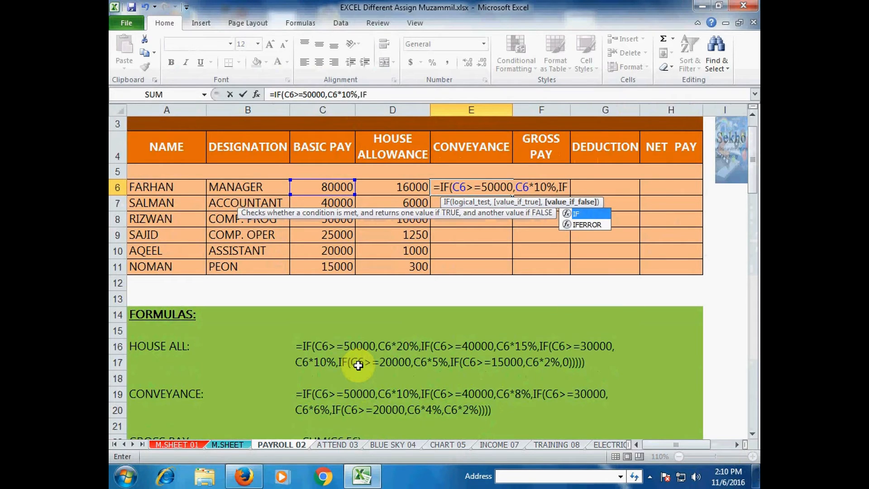
text((C)
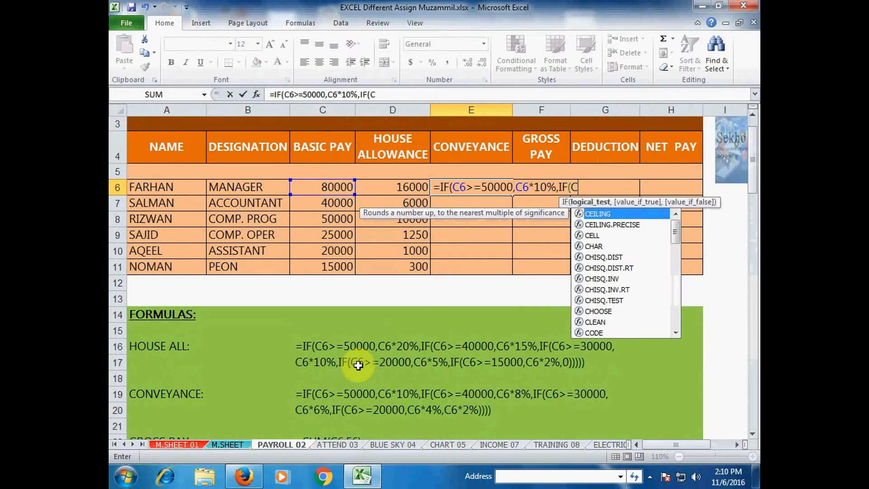
text(6)
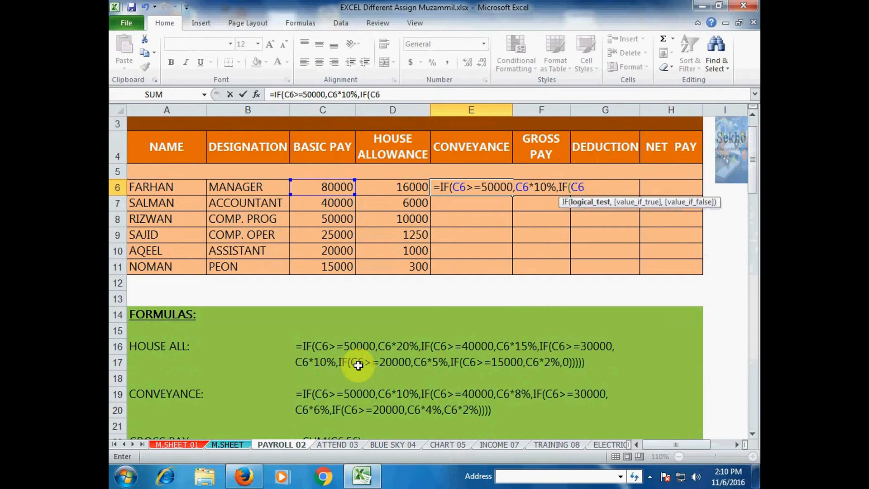
text(>=40000)
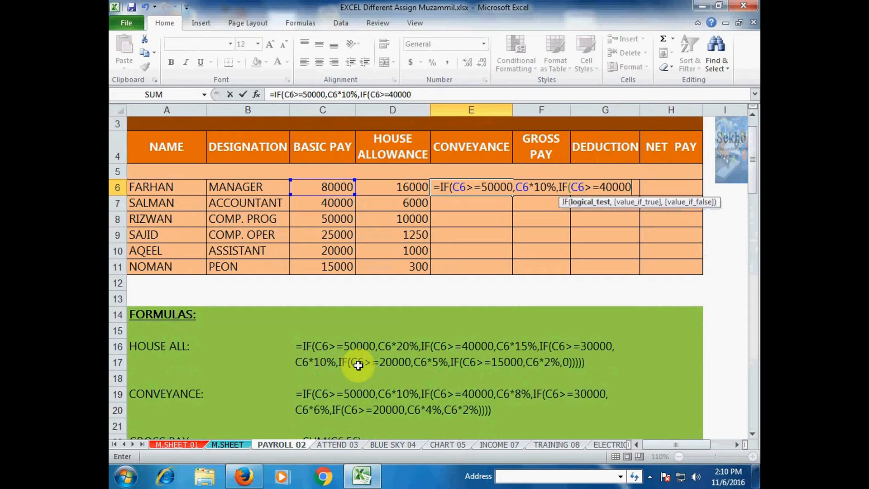
text(,C)
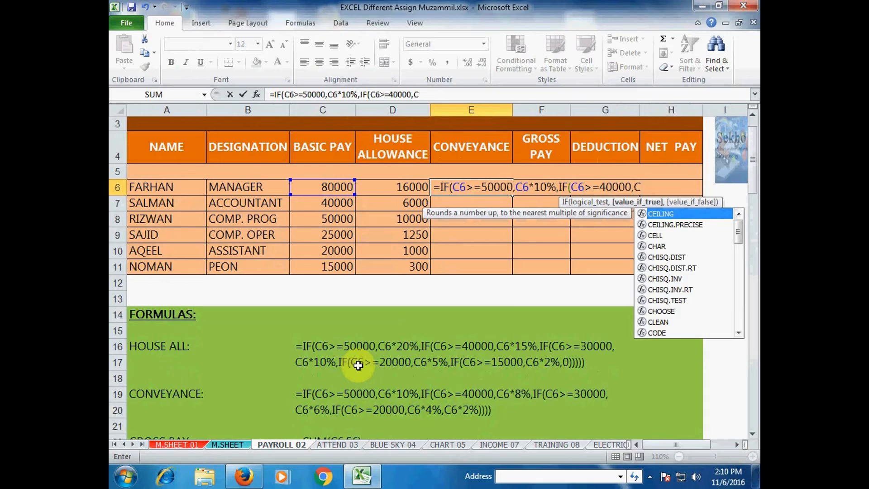
text(6*)
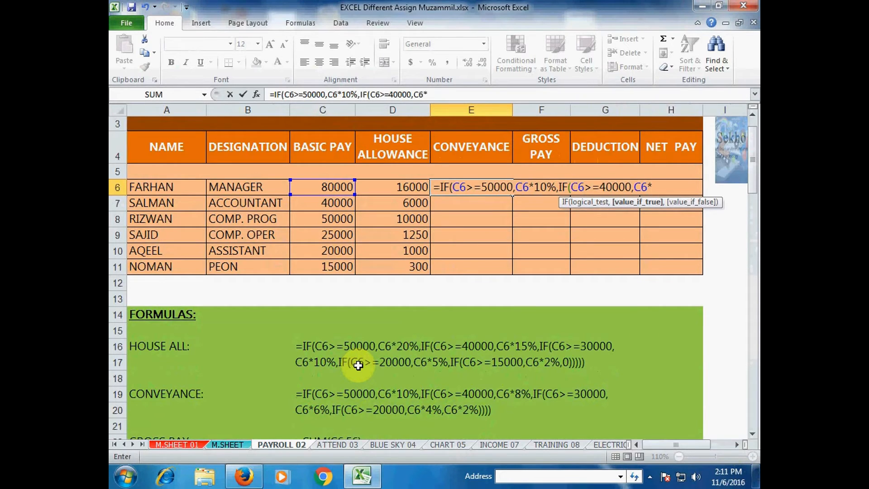
text(8%,)
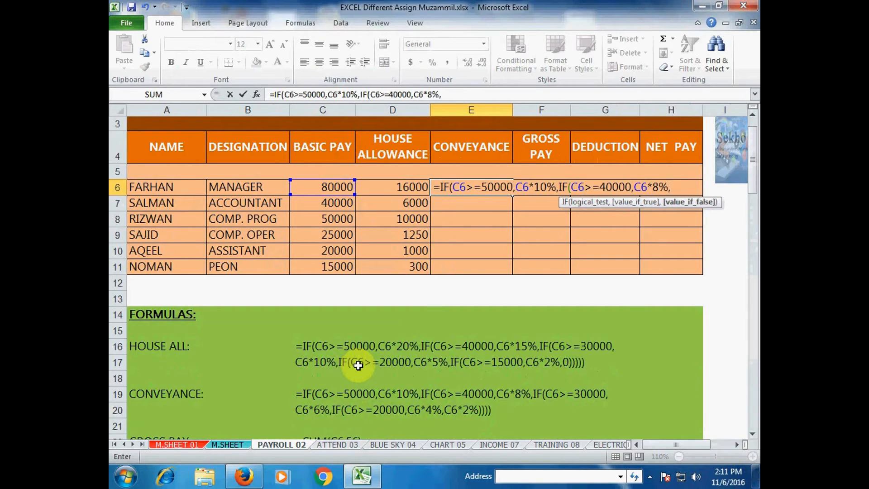
Step: Extend the E6 formula with the third pay tier's nested condition: IF(C6>=30000,C6*6%,
text(IF)
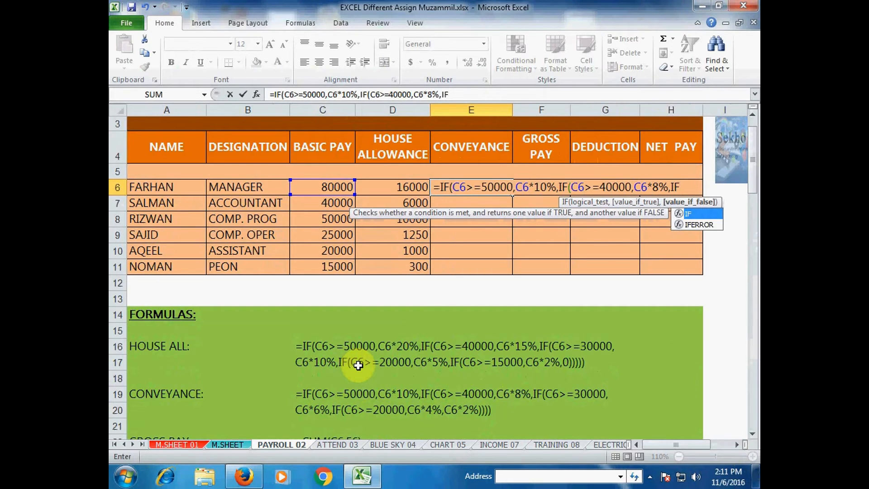
text((C)
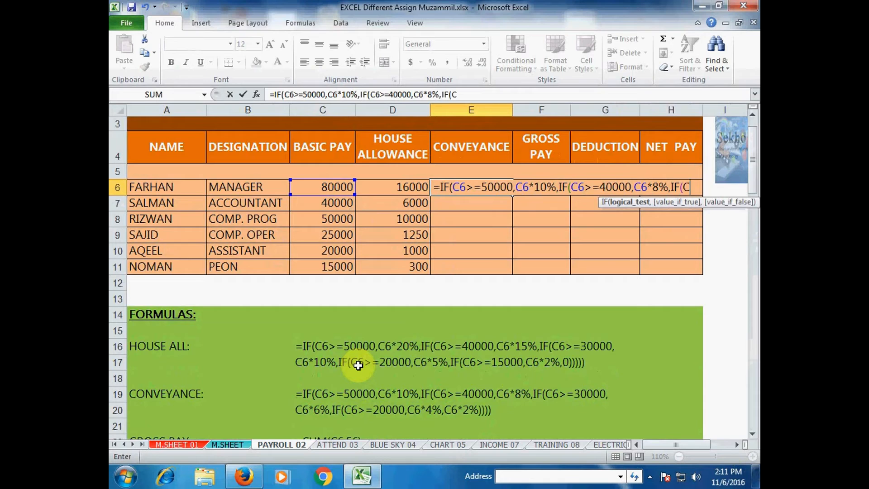
text(6>=)
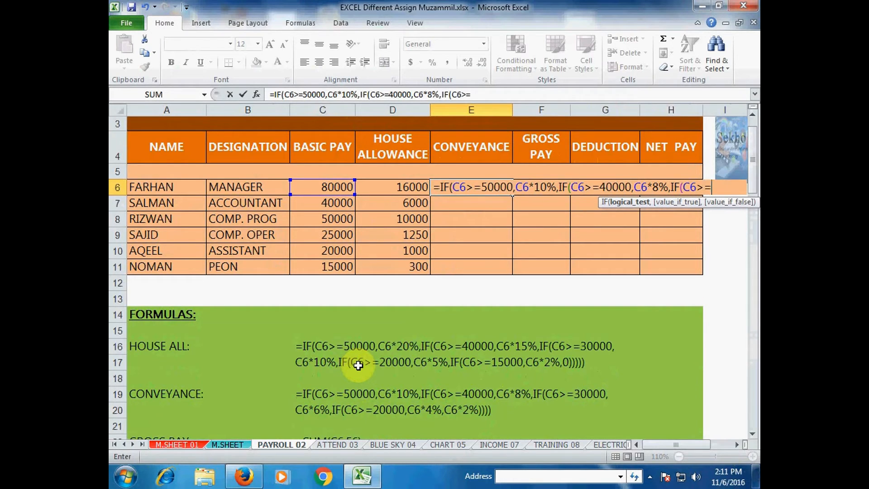
text(30000,C)
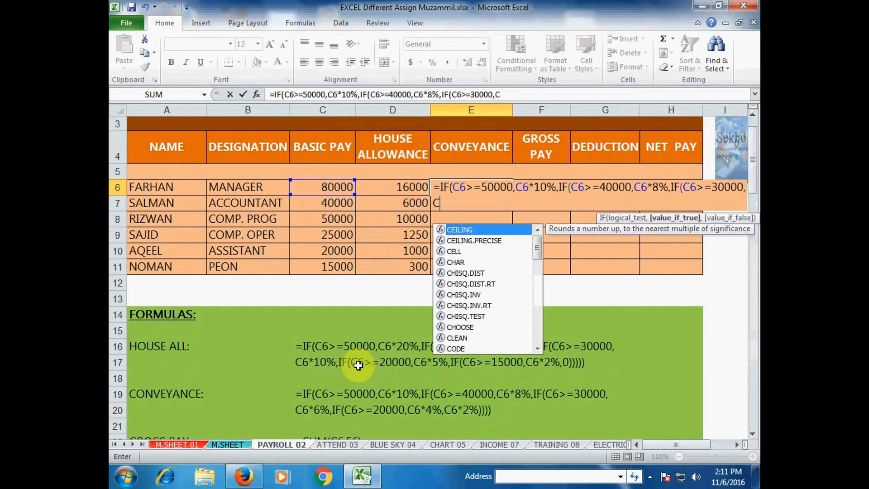
text(6)
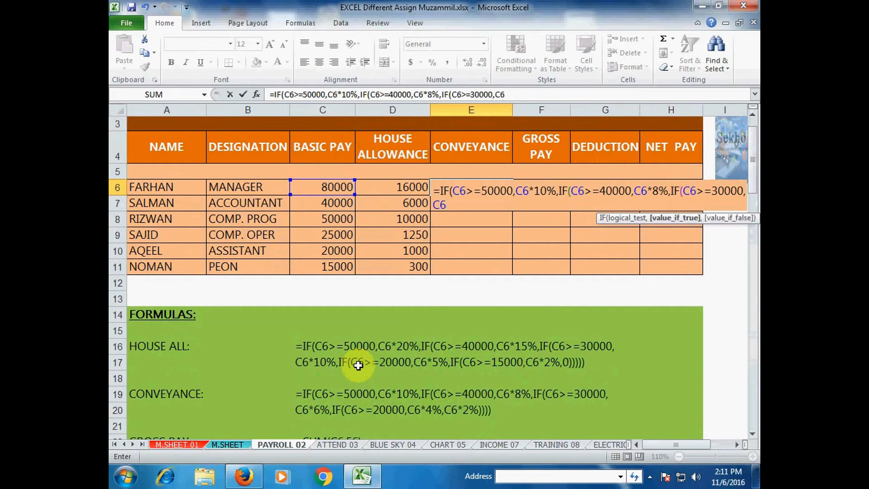
text(*)
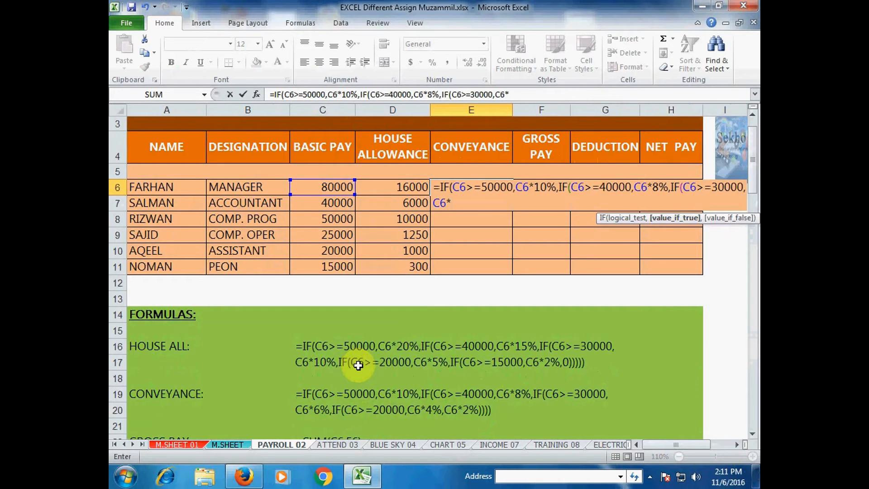
text(6^)
key(BackSpace)
text(%,)
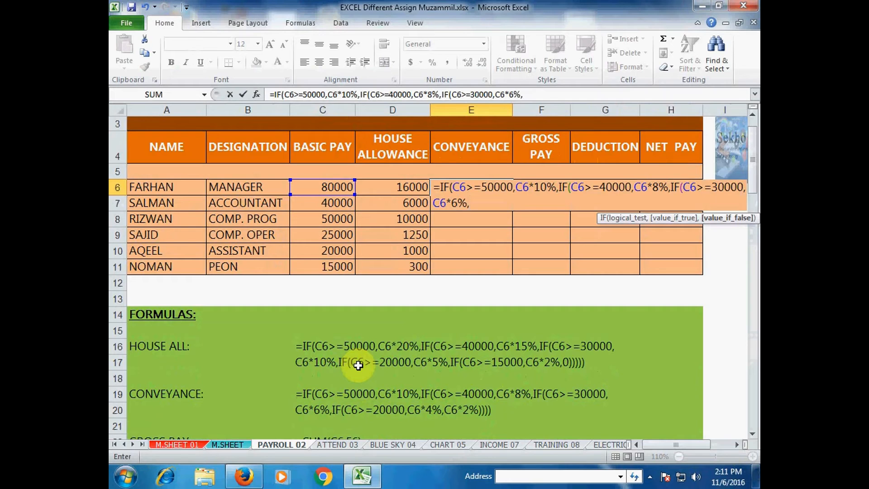
Step: Add the fourth pay tier's nested condition to the E6 formula: IF(C6>=20000,C6*4%,
text(IF()
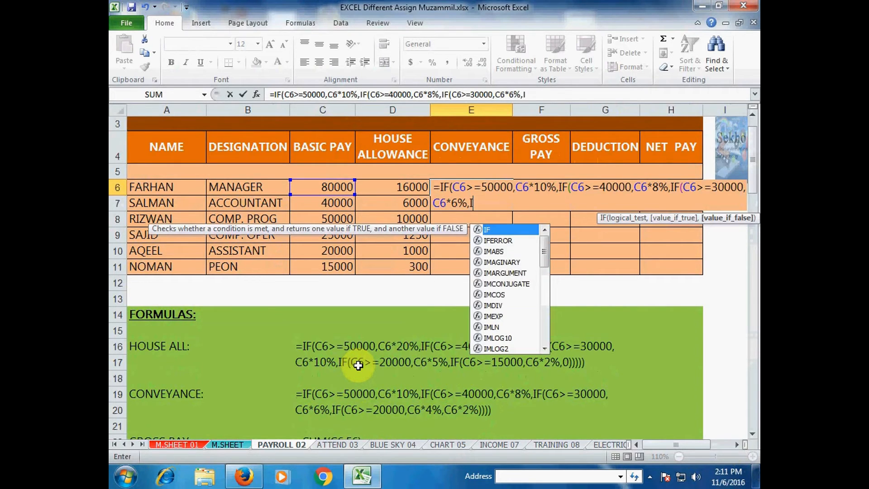
text(C6)
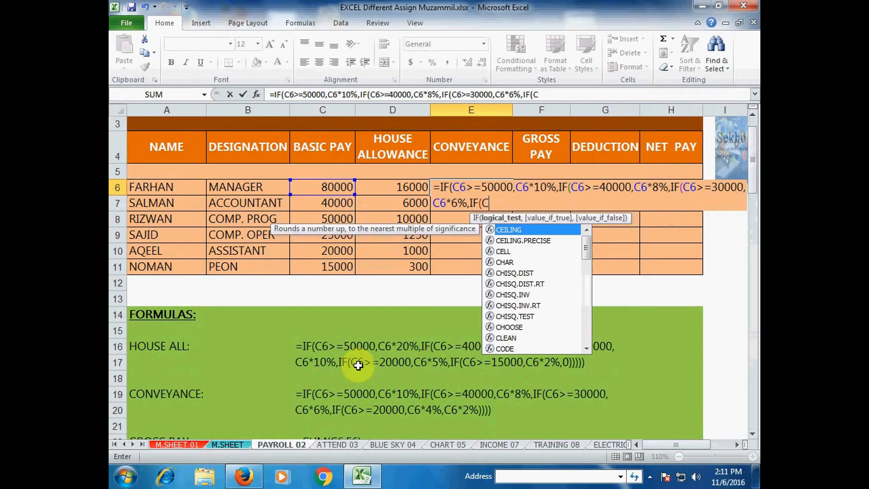
text(>=20000)
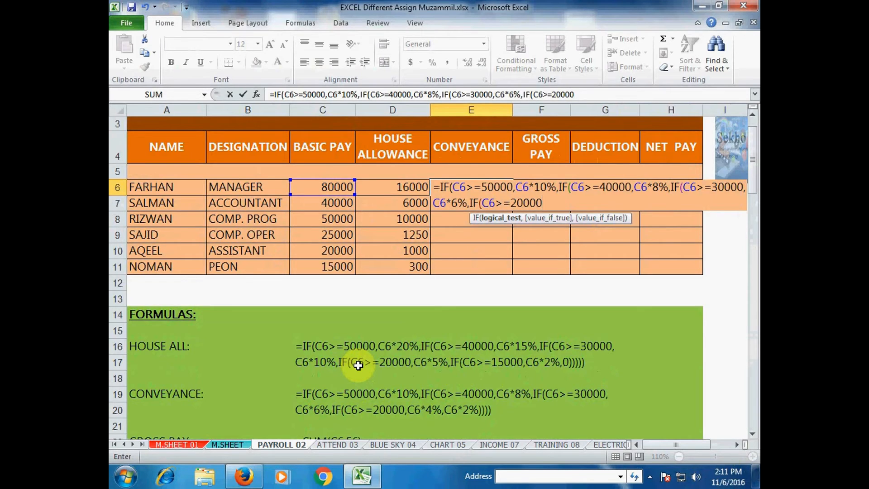
text(,)
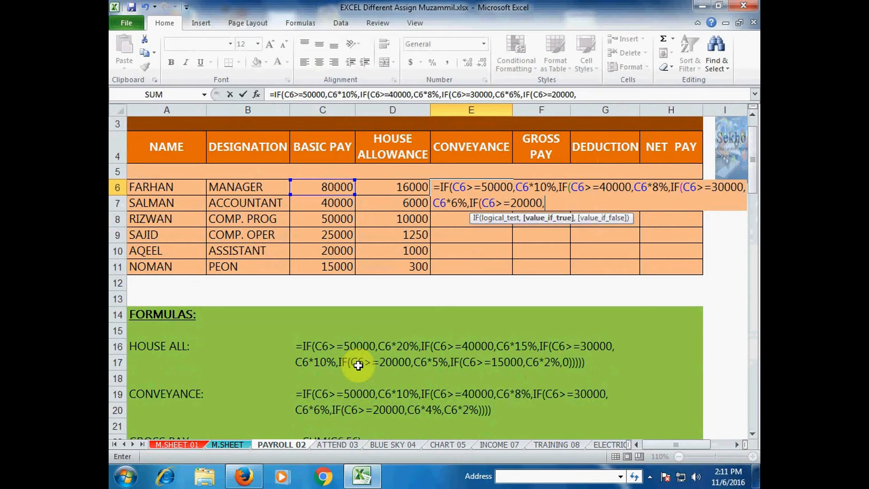
text(C6*4%,)
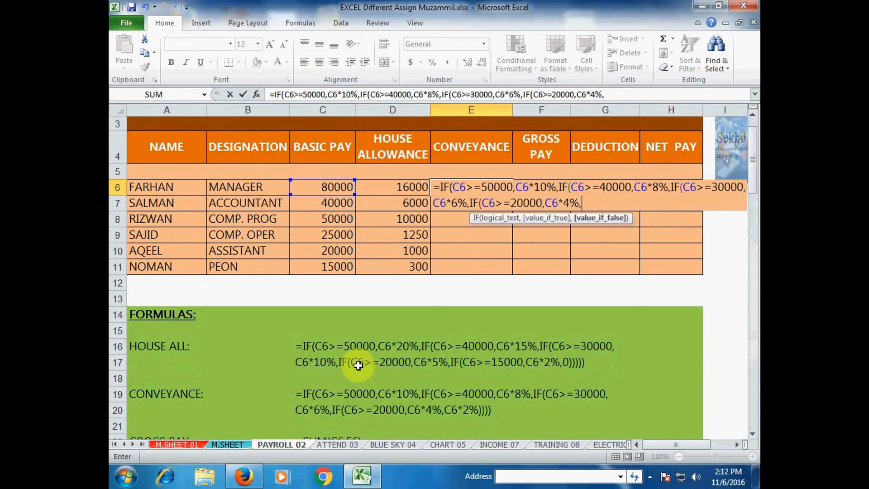
Step: Finish and enter the E6 formula with the fallback rate for all lower pay: C6*2%))))
text(C6)
text(*2%)))))
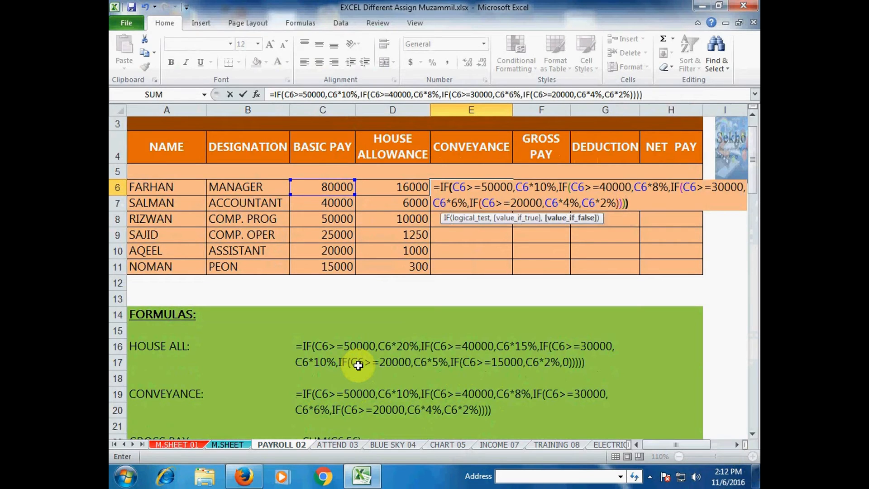
key(Return)
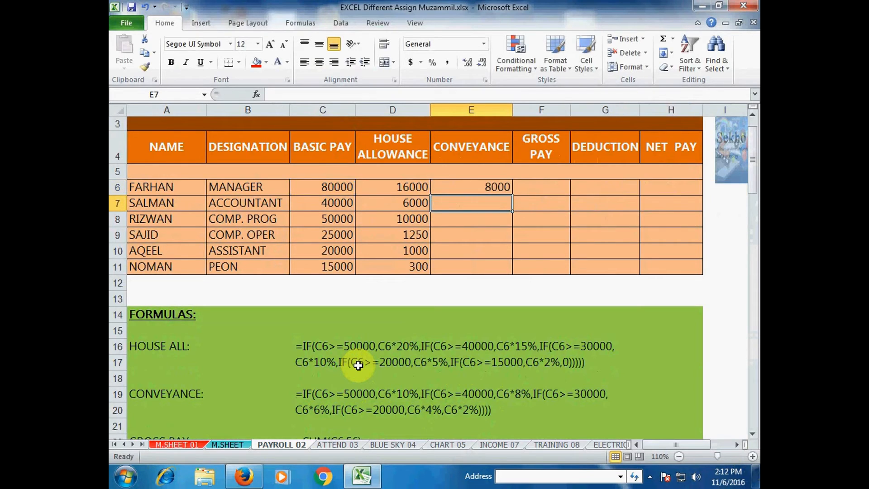
Step: Fill the conveyance formula from E6 down through E11 for the remaining employees
key(Up)
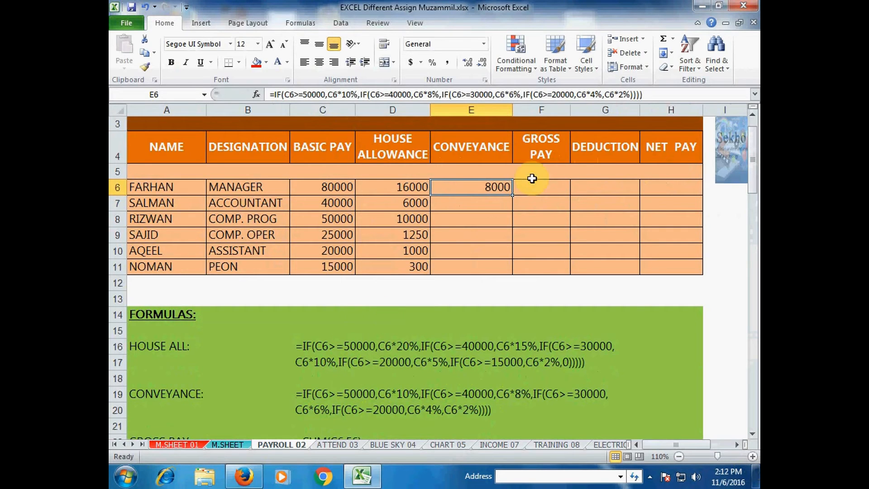
double_click(515, 195)
click(526, 188)
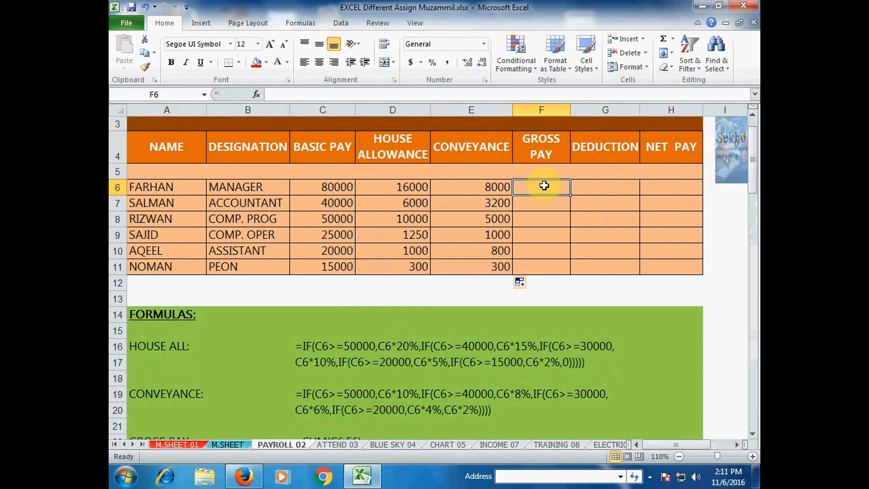
Step: Review the basic pay, house allowance and conveyance cells in row 6, ending on the gross pay cell F6
click(351, 181)
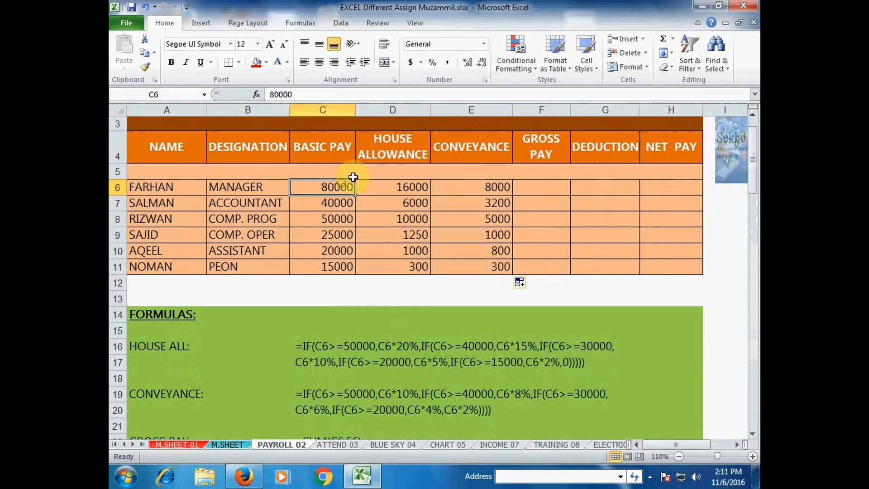
click(412, 180)
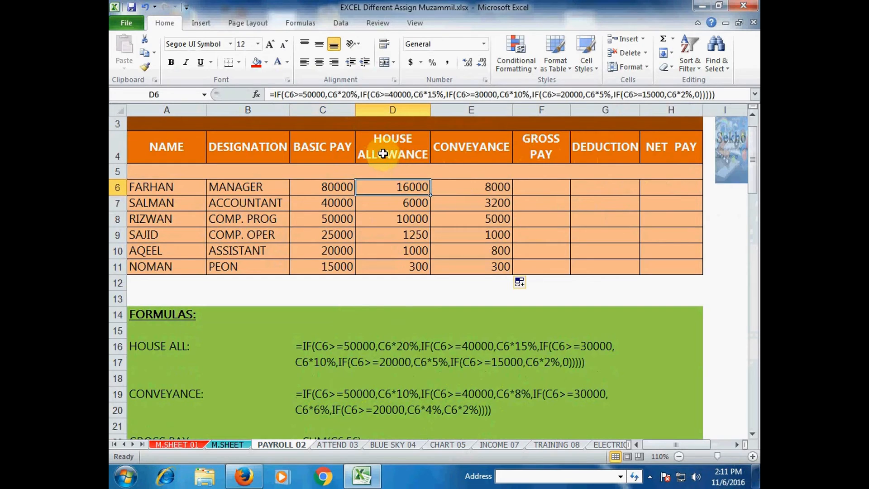
click(476, 185)
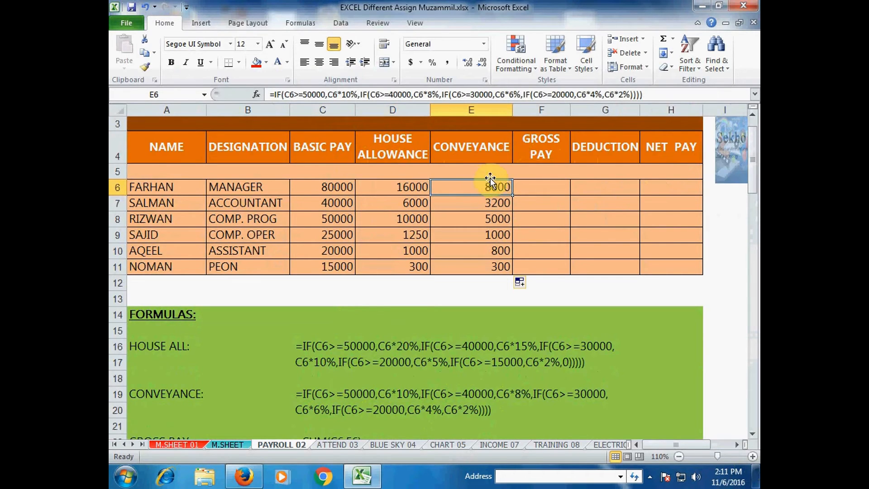
click(546, 191)
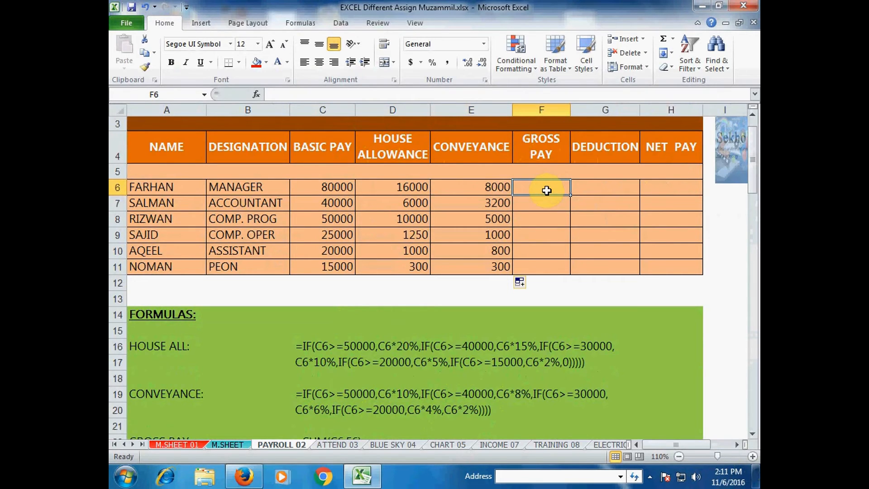
Step: Total C6:E6 in the gross pay cell F6 with SUM and fill the formula down through F11
click(663, 40)
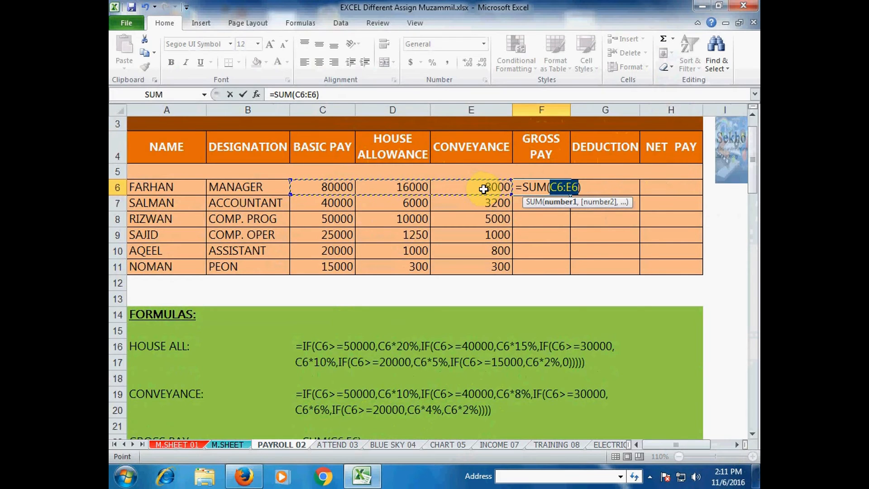
key(Return)
click(561, 189)
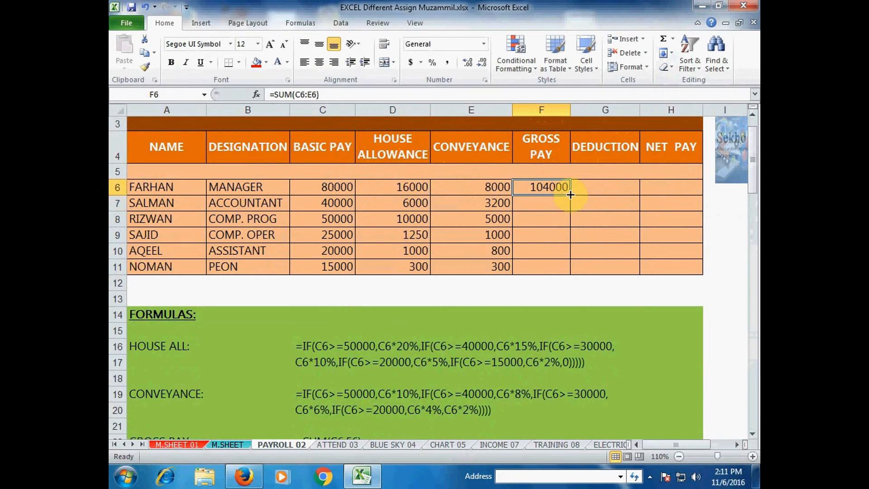
double_click(569, 195)
Step: Check the deduction reference formula, and start the nested IF in G6 with the first pay tier: =IF(C6>=50000,C6*15%
click(590, 184)
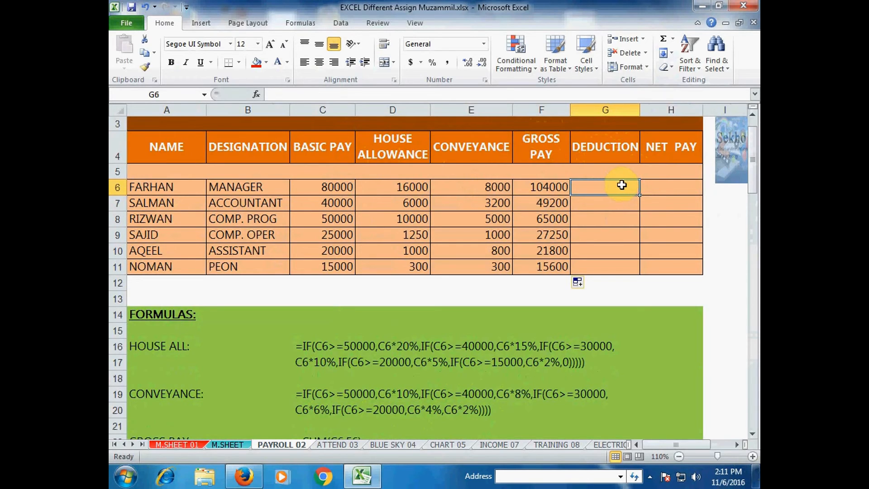
drag(751, 161, 752, 180)
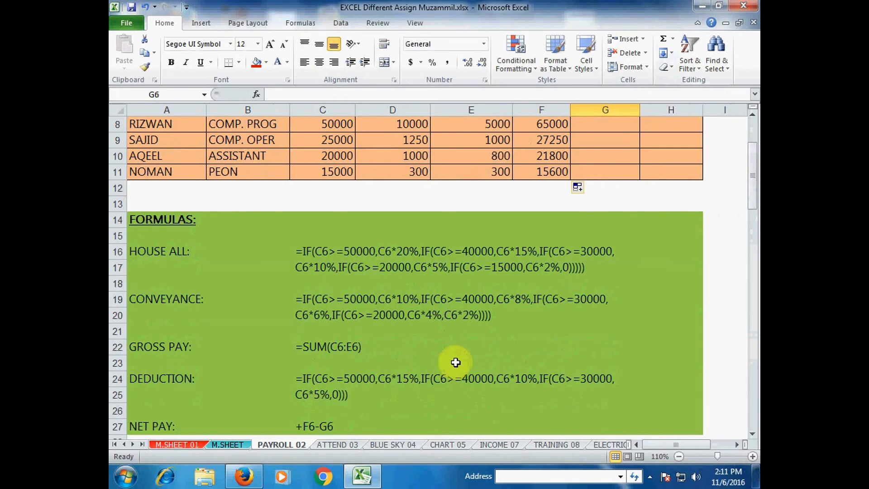
scroll(455, 361, up, 3)
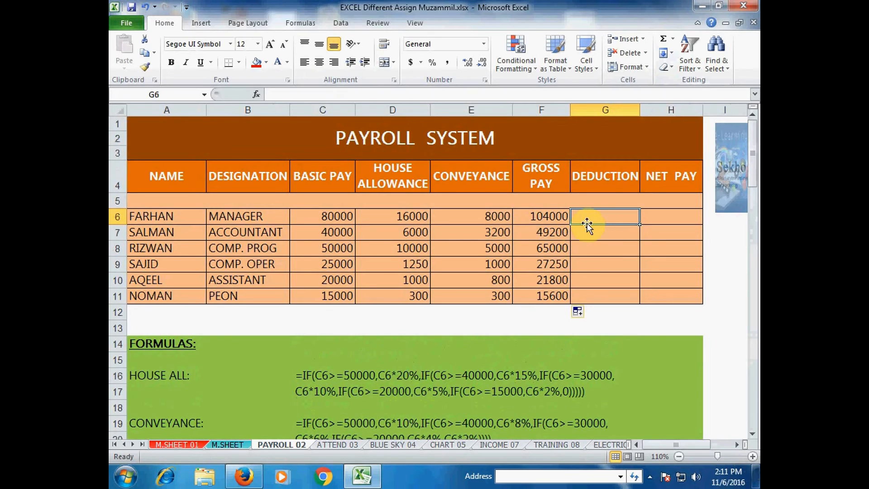
text(IF)
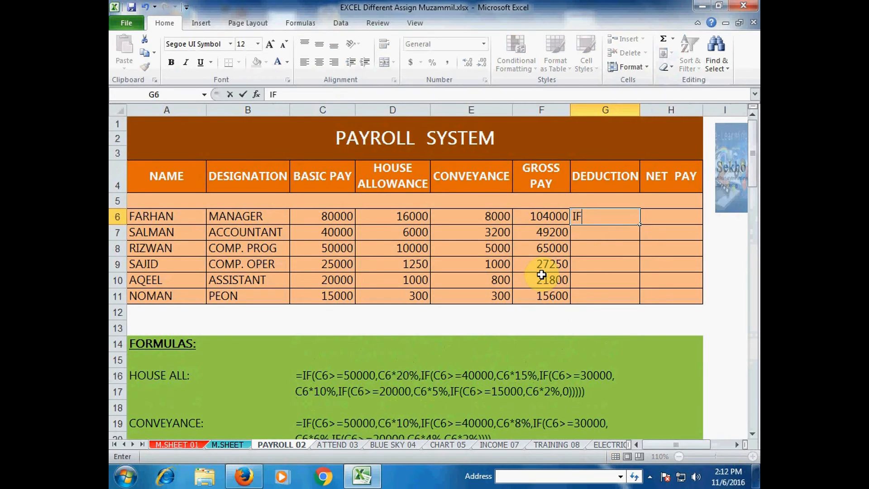
key(BackSpace)
key(BackSpace)
text(=IF()
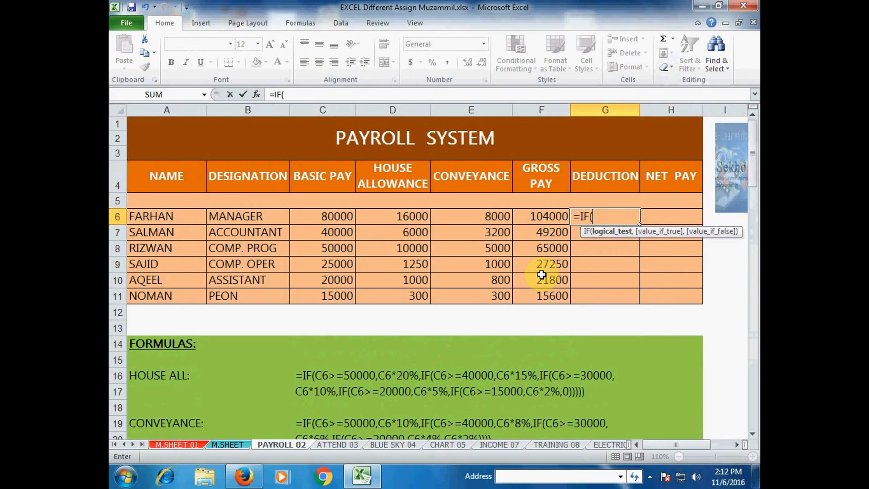
text(C6>=50000,)
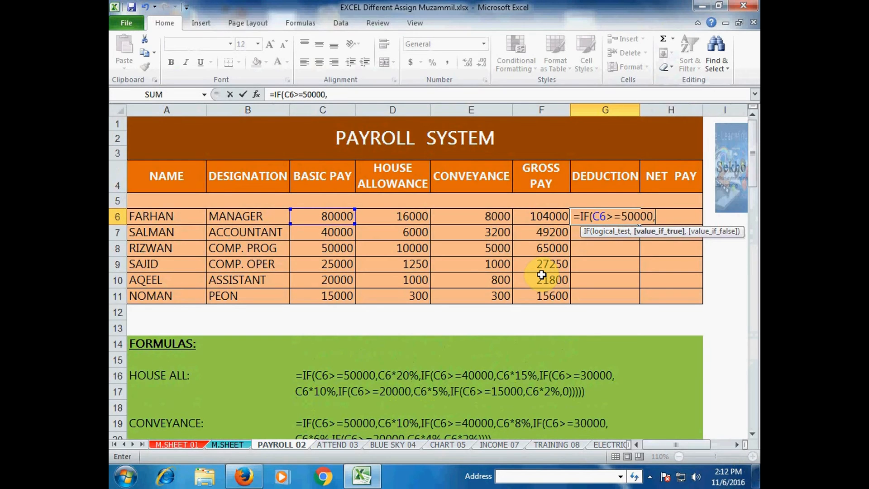
text(C6*15%)
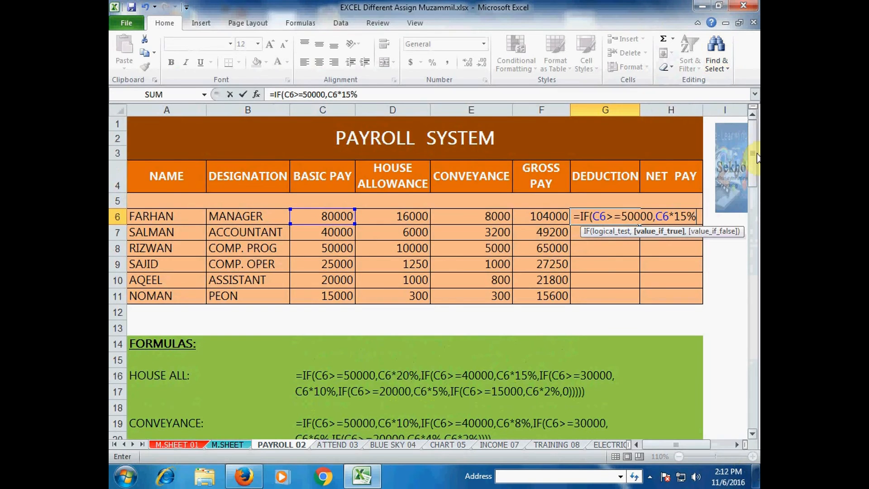
Step: Add the second pay tier's nested condition to the G6 deduction formula: ,IF(C6>=40000,C6*10%,
drag(754, 156, 753, 177)
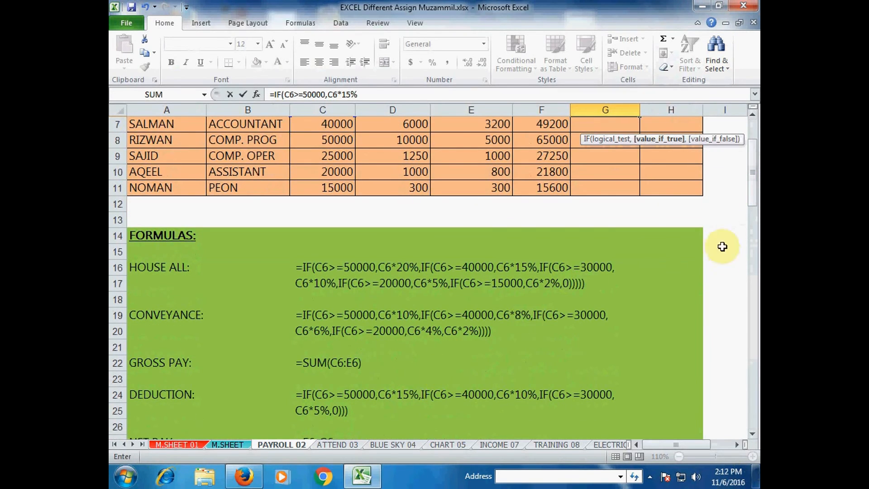
scroll(757, 142, up, 1)
scroll(758, 142, up, 1)
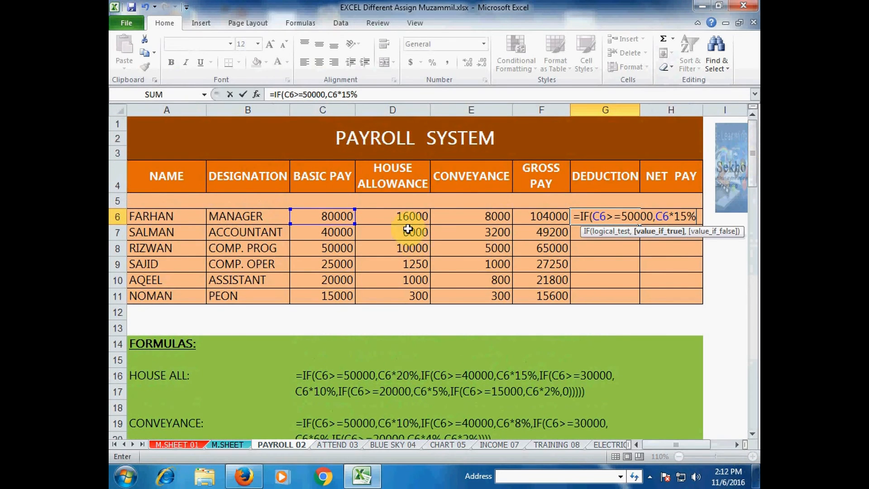
text(,)
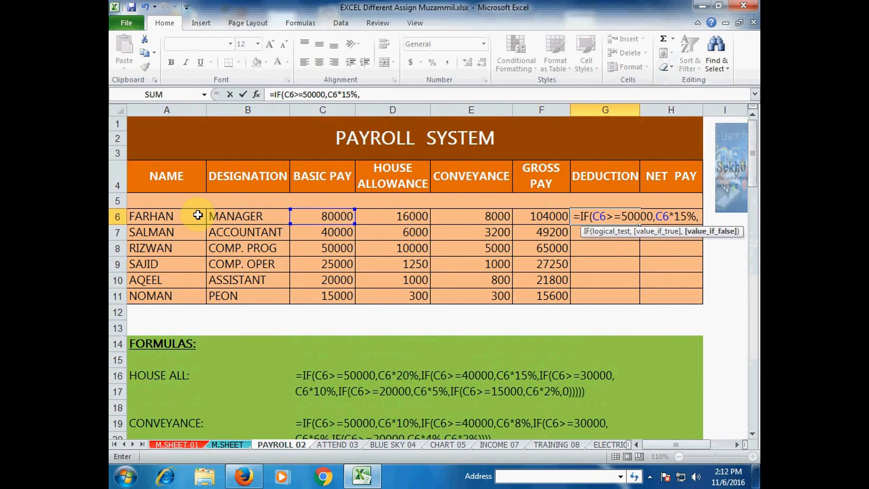
text(IF)
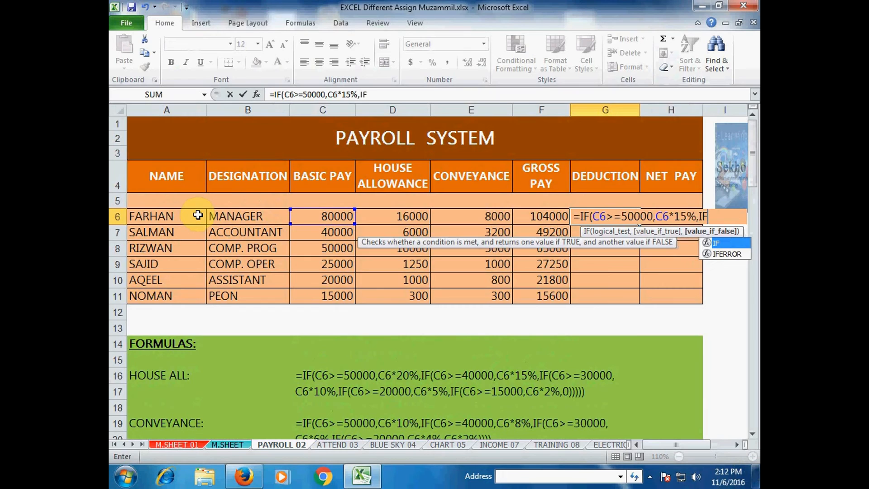
text((C6)
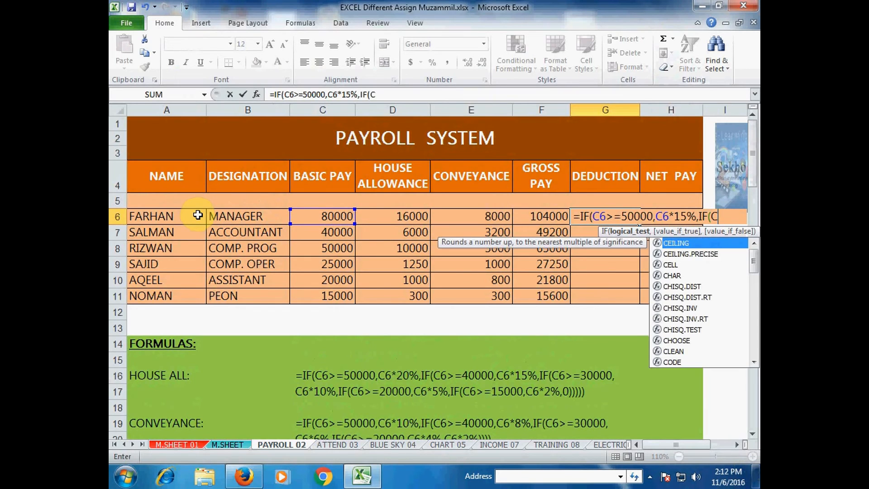
text(>=)
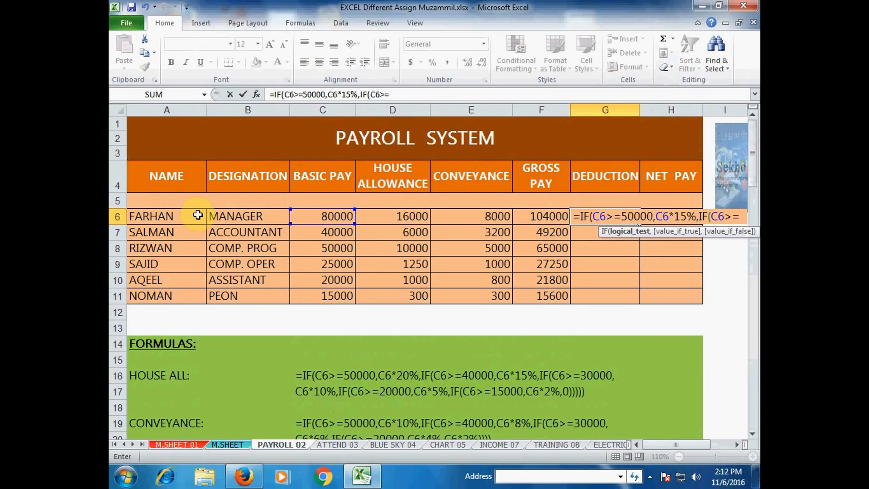
text(4000)
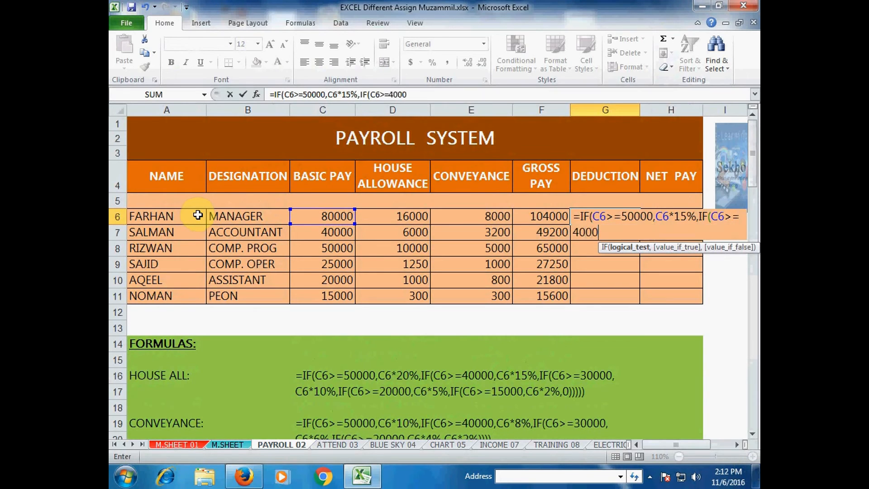
text(0.C)
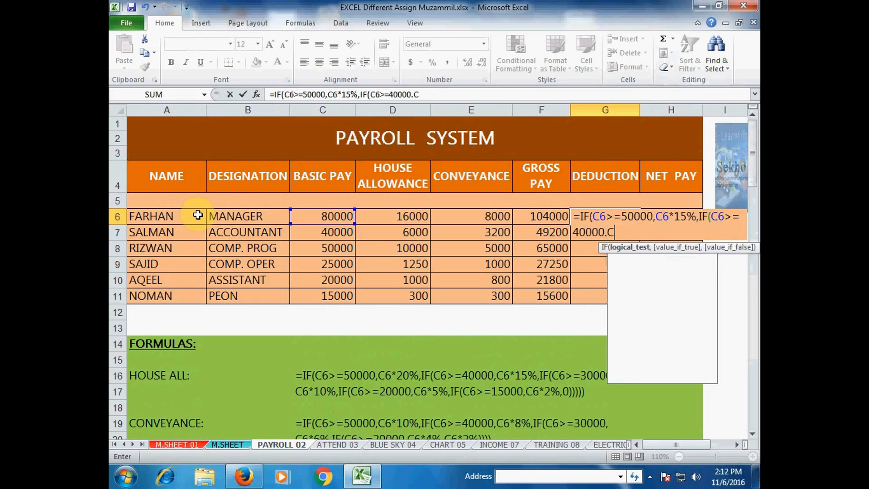
key(BackSpace)
key(BackSpace)
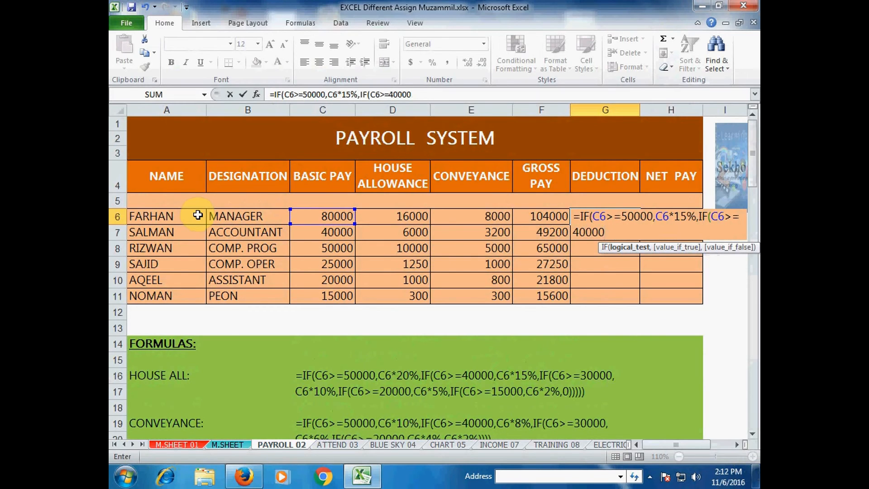
text(,C6)
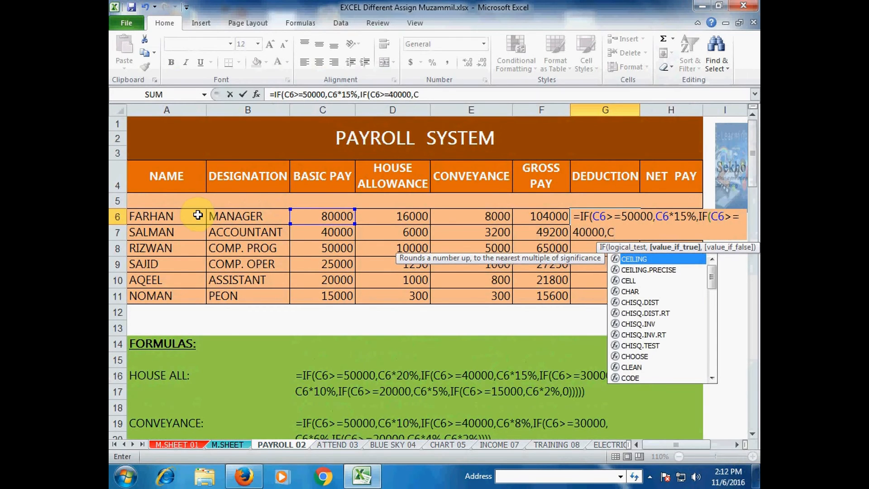
text(*1)
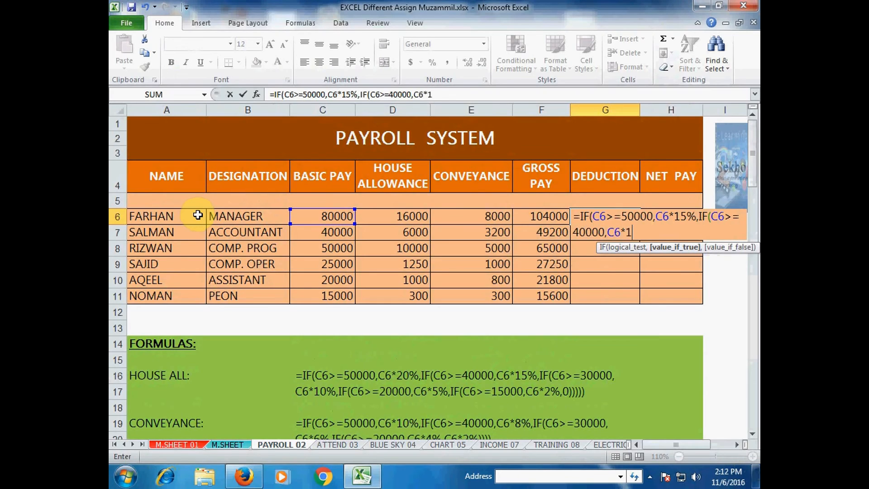
text(0%,)
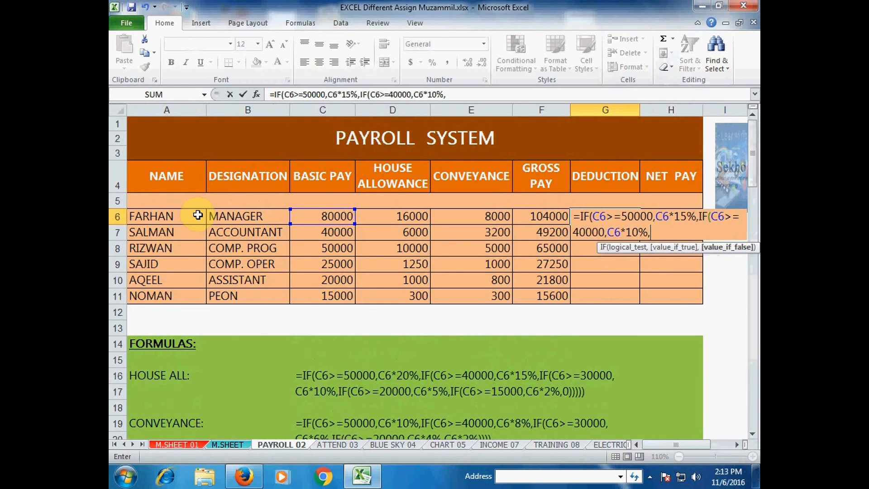
Step: Add the third pay tier's nested condition to the G6 deduction formula: IF(C6>=30000,C6*5%,
text(IF(C6)
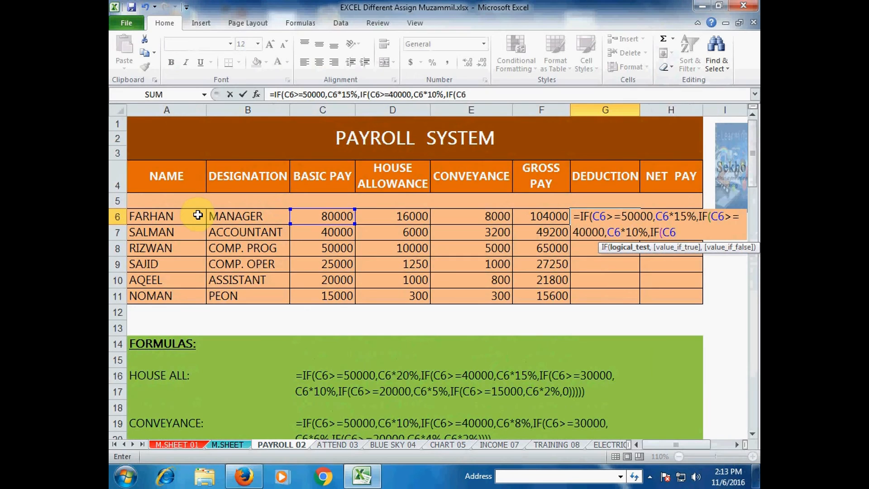
text(>=30000)
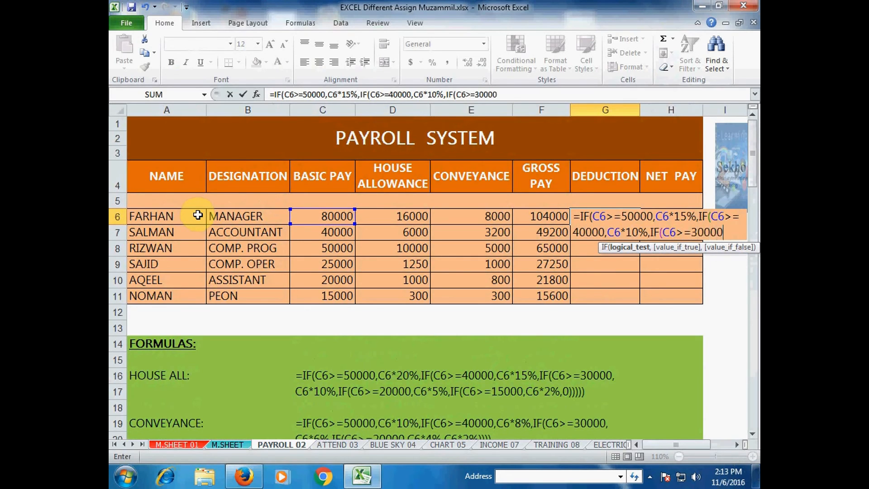
text(,)
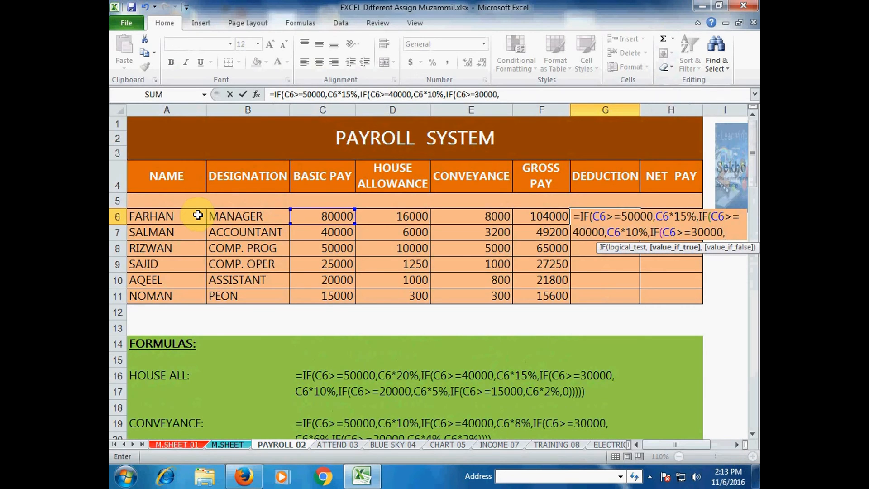
text(C6*5)
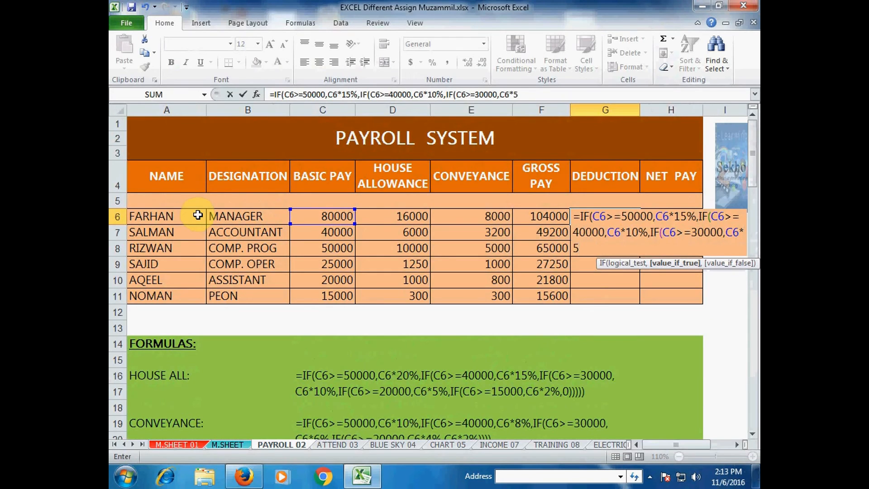
text(%,)
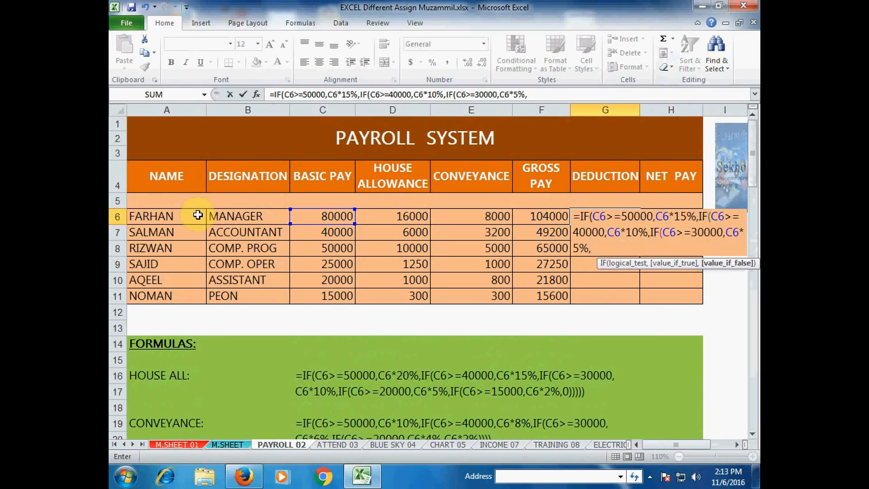
Step: Finish the G6 deduction formula with a fallback of 0 and three closing parentheses, and fill it down through G11
text(0))))
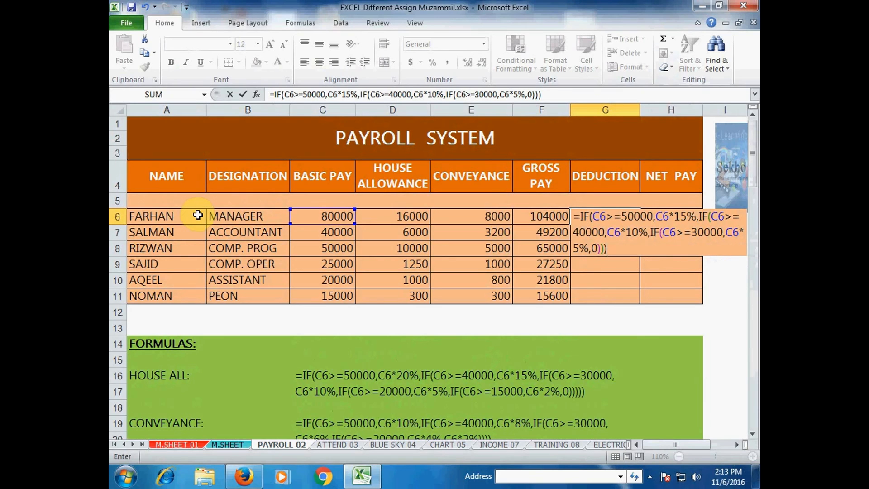
key(Return)
key(Up)
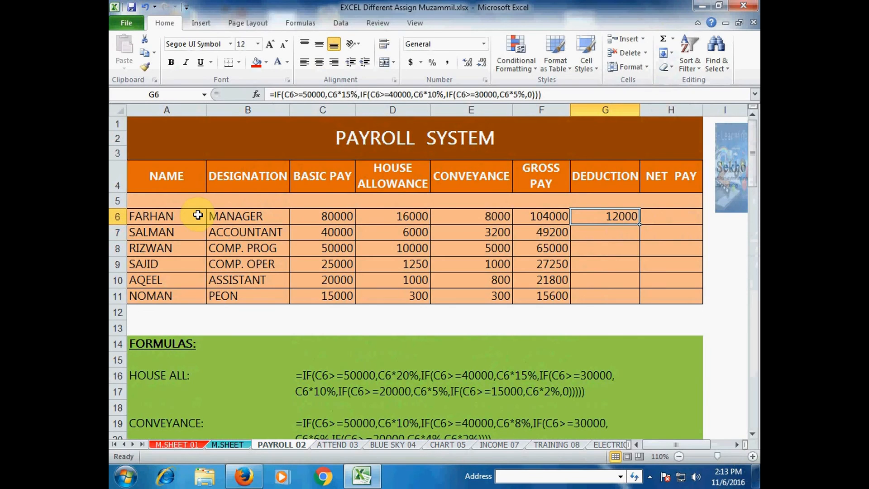
double_click(640, 225)
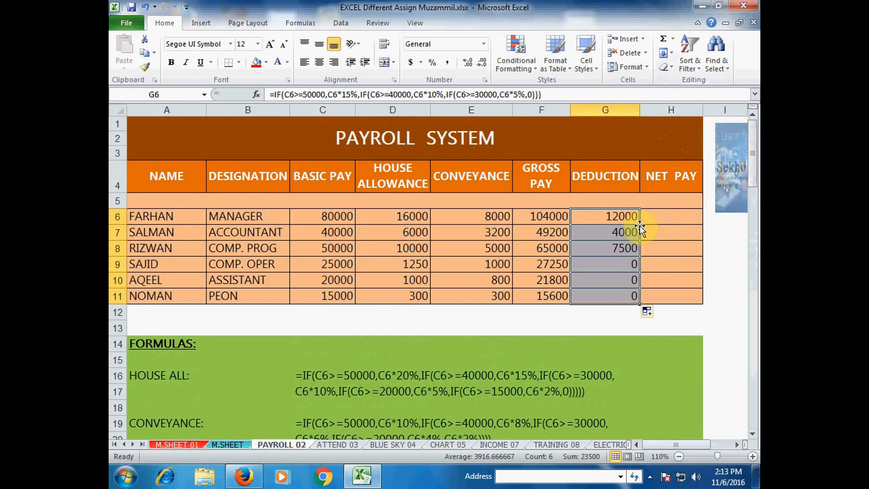
Step: Calculate net pay in H6 as gross pay minus deduction: =F6-G6
click(667, 217)
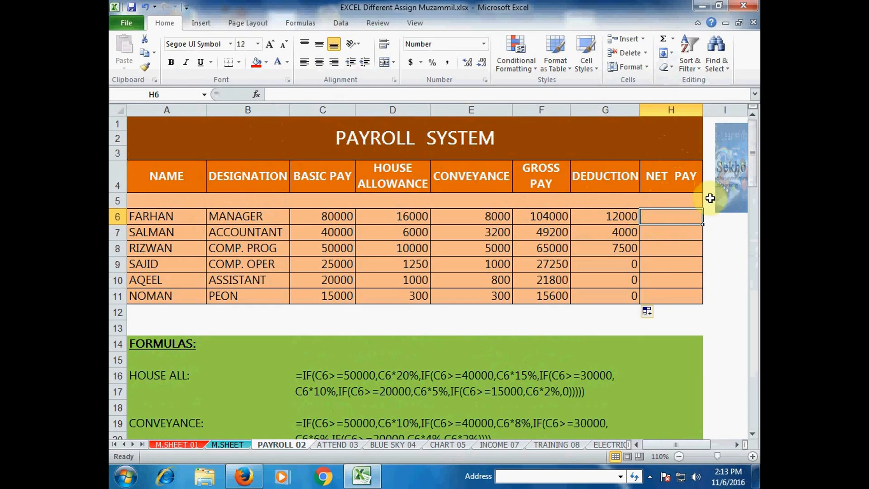
text(=)
click(549, 218)
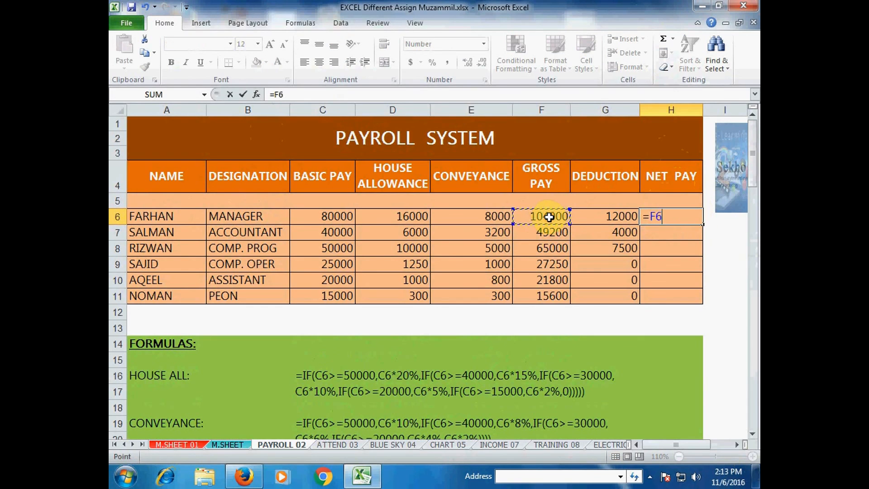
text(-)
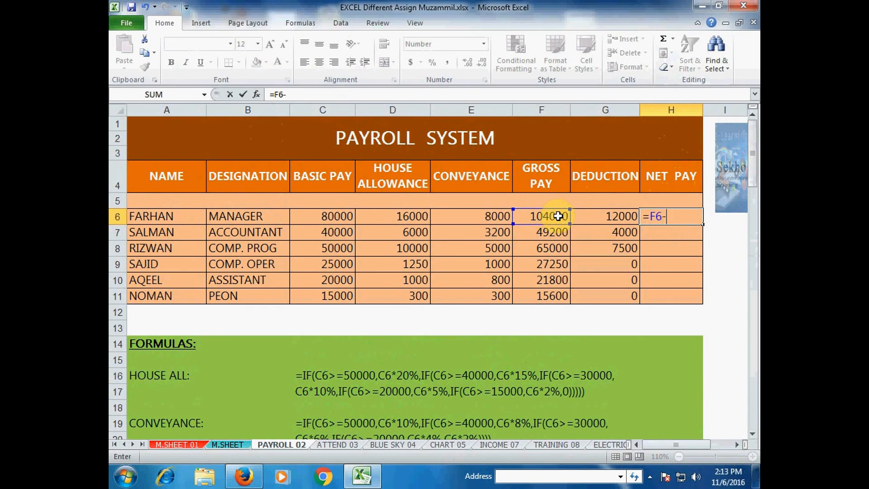
click(613, 217)
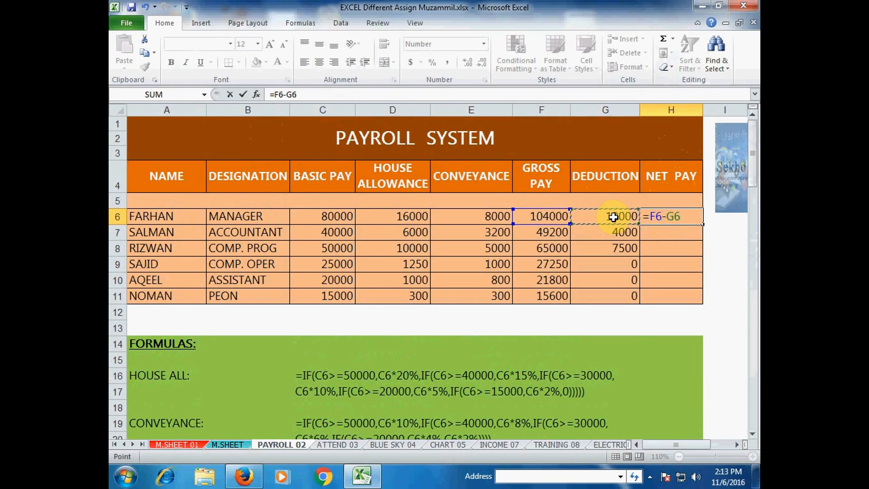
key(Return)
Step: Fill the net pay formula from H6 down through H11 for the remaining employees
click(662, 216)
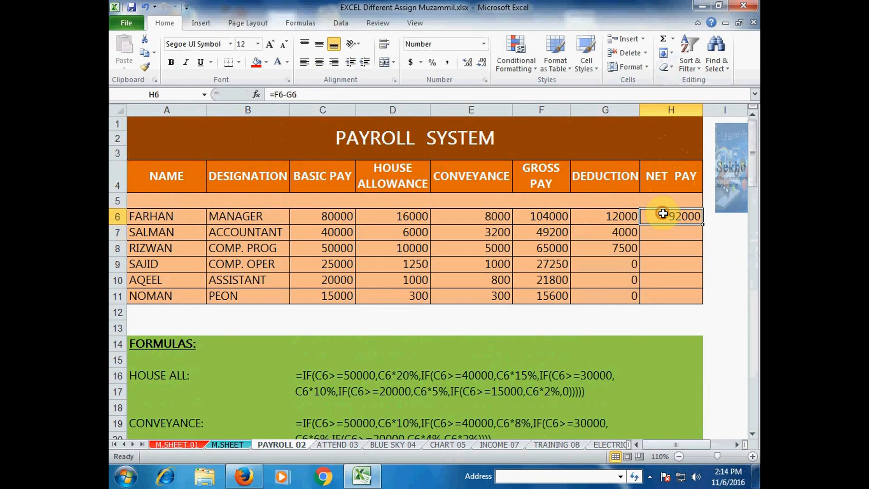
double_click(703, 226)
click(674, 216)
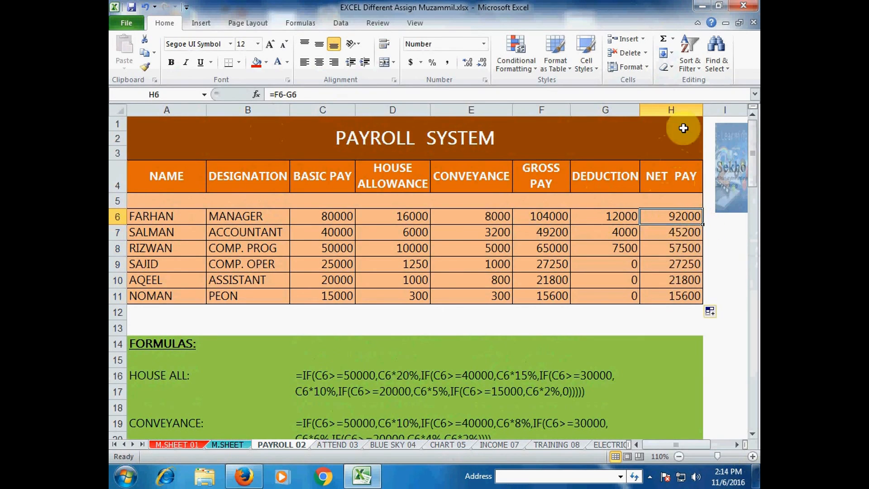
click(437, 243)
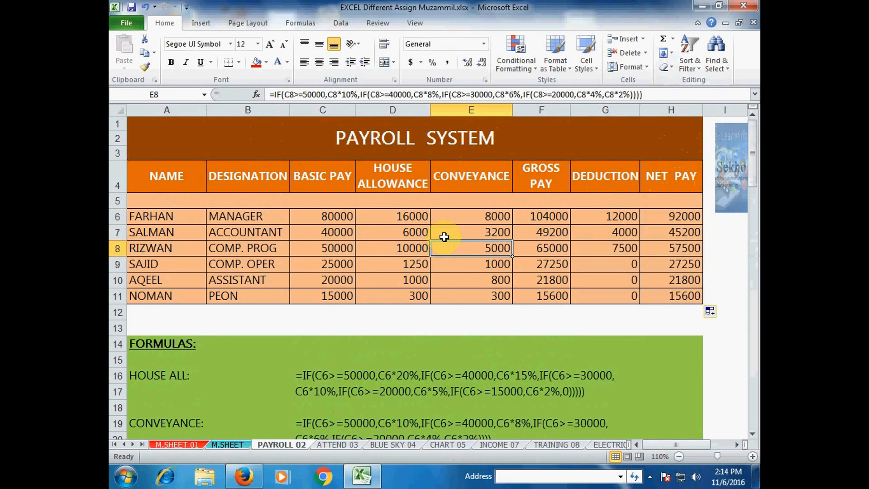